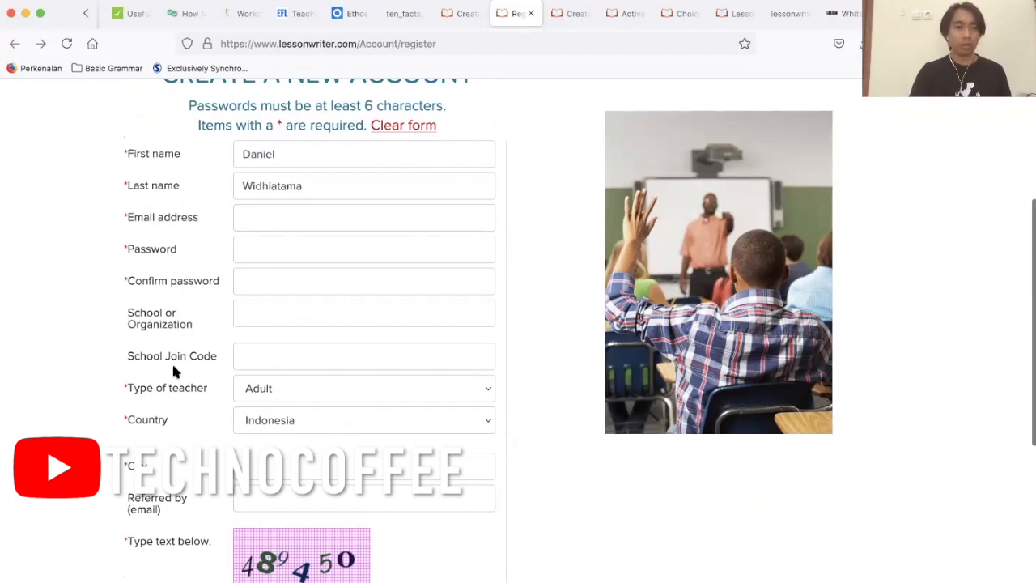
Review the fields and error notice on the new account registration form.
scroll(173, 370, "down", 3)
scroll(298, 443, "up", 2)
scroll(298, 443, "down", 3)
scroll(299, 443, "up", 5)
scroll(297, 443, "up", 2)
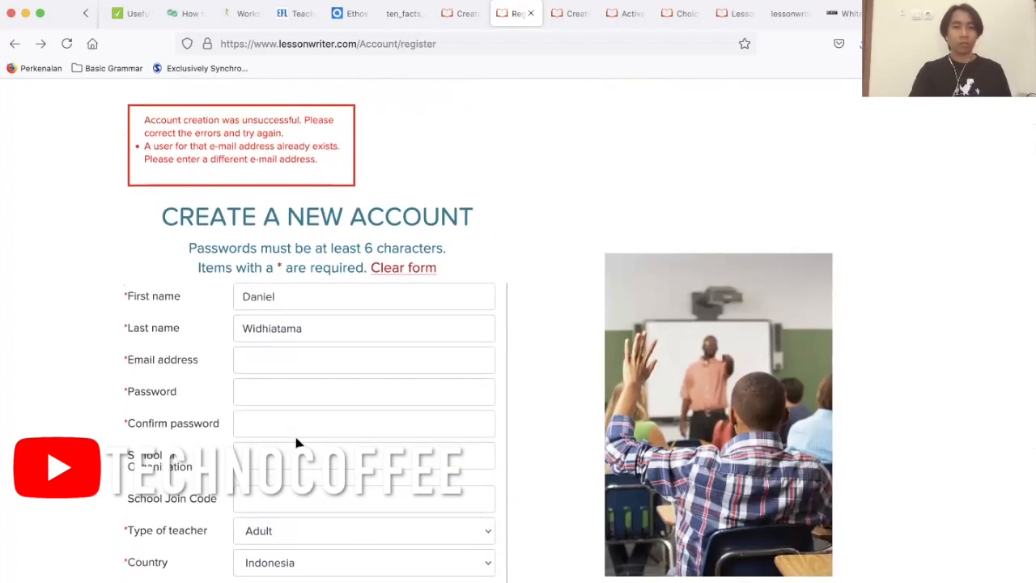
scroll(296, 442, "down", 1)
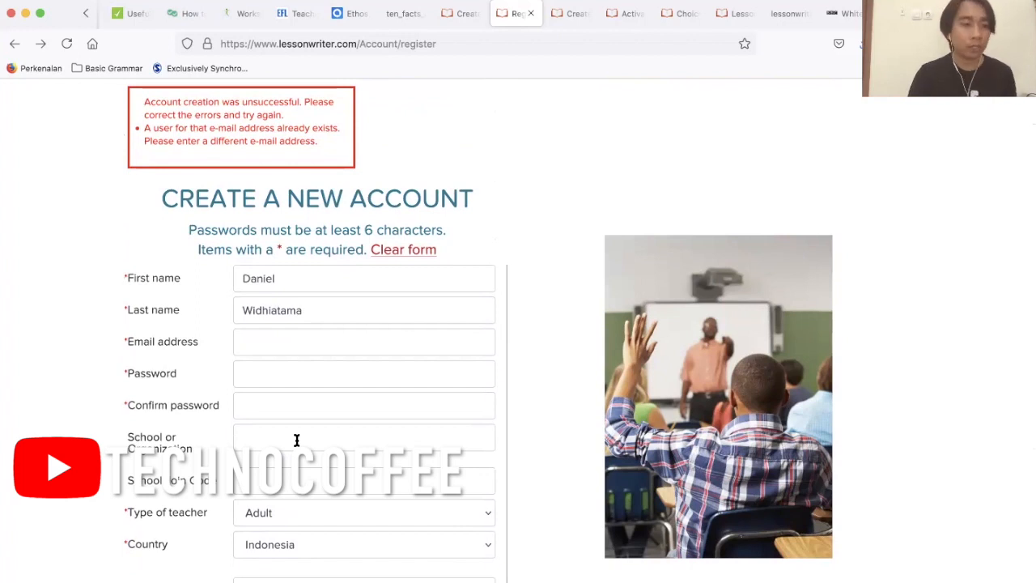
Open the form for making a lesson based on text and review its class, title, author, source and lesson text fields.
left_click(249, 171)
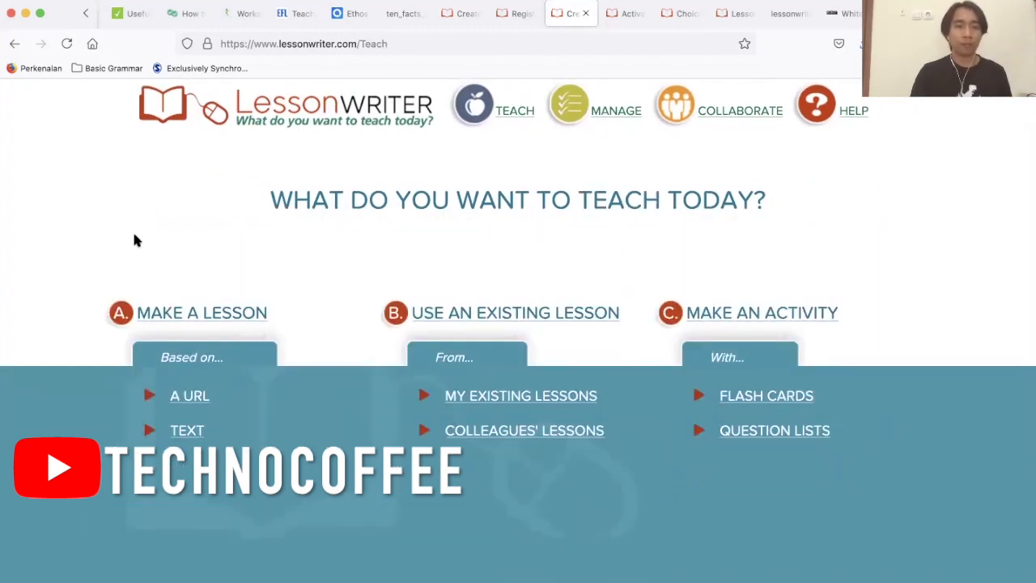
scroll(135, 239, "down", 1)
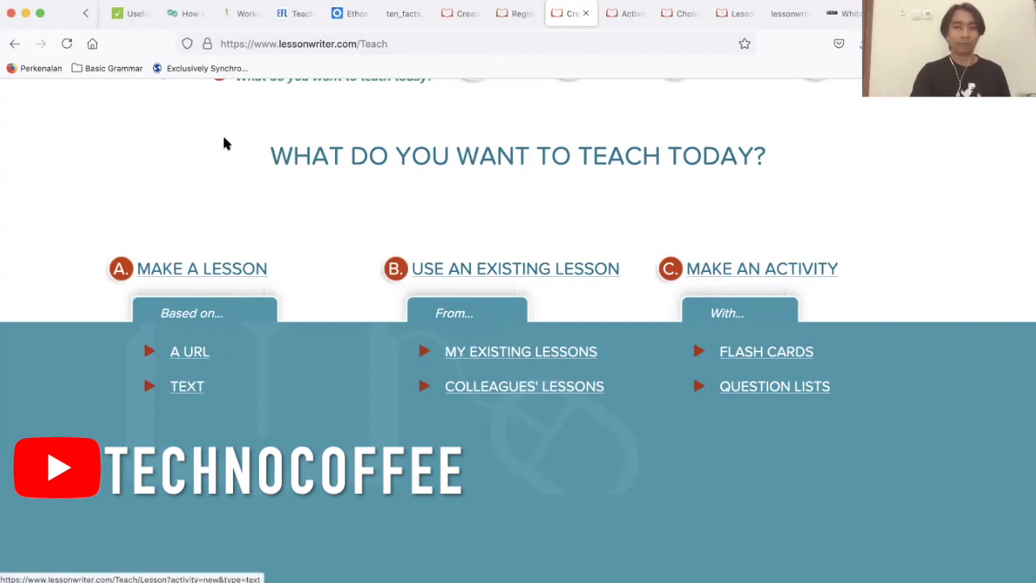
left_click(186, 386)
scroll(187, 390, "down", 3)
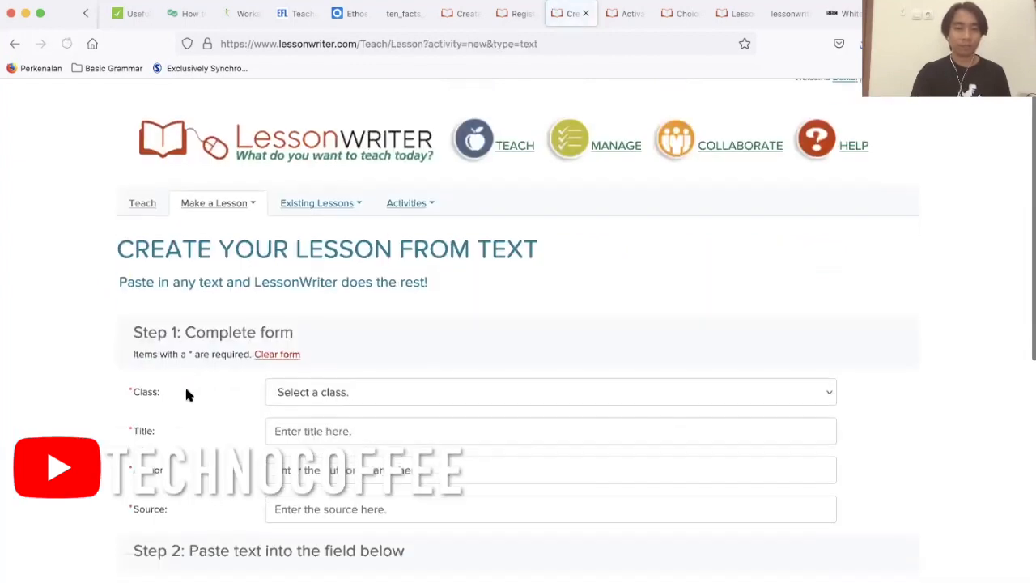
scroll(187, 390, "up", 2)
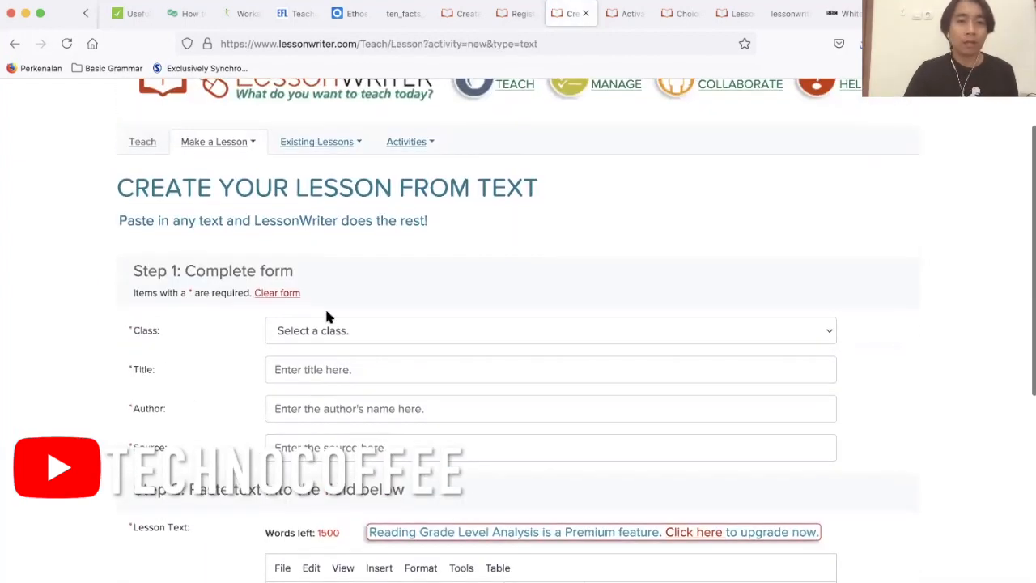
scroll(326, 316, "down", 1)
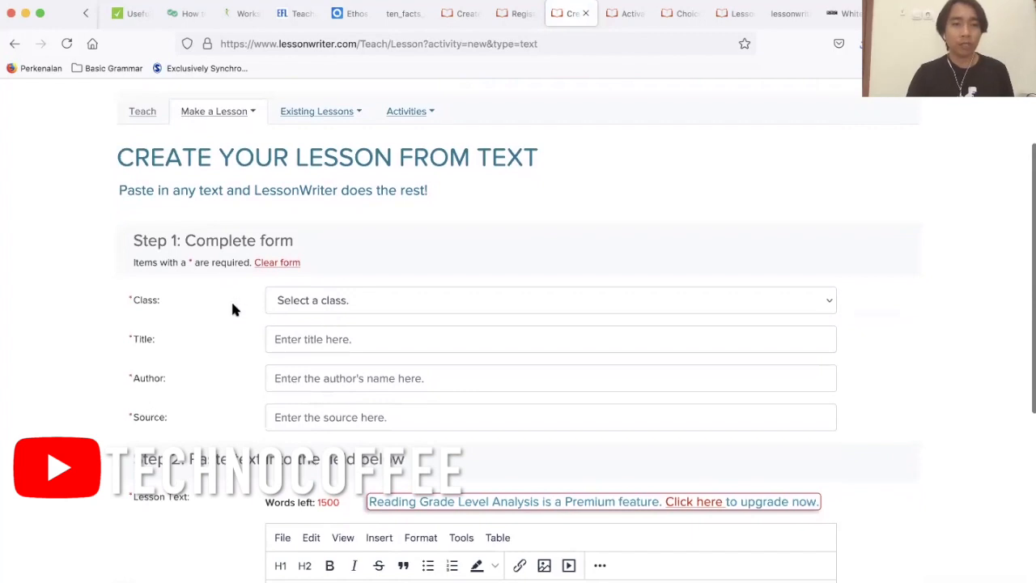
scroll(233, 308, "down", 1)
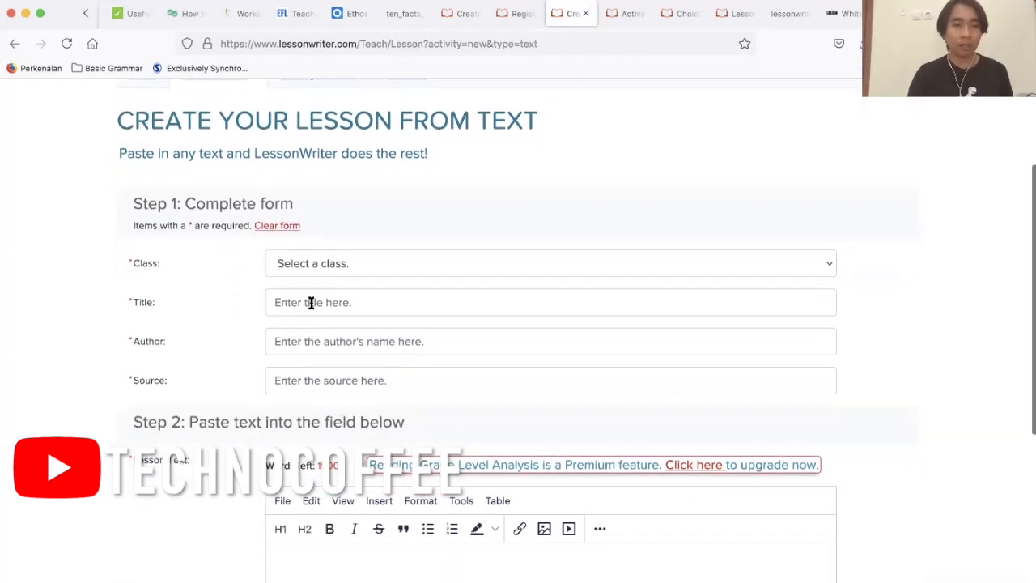
scroll(219, 302, "down", 2)
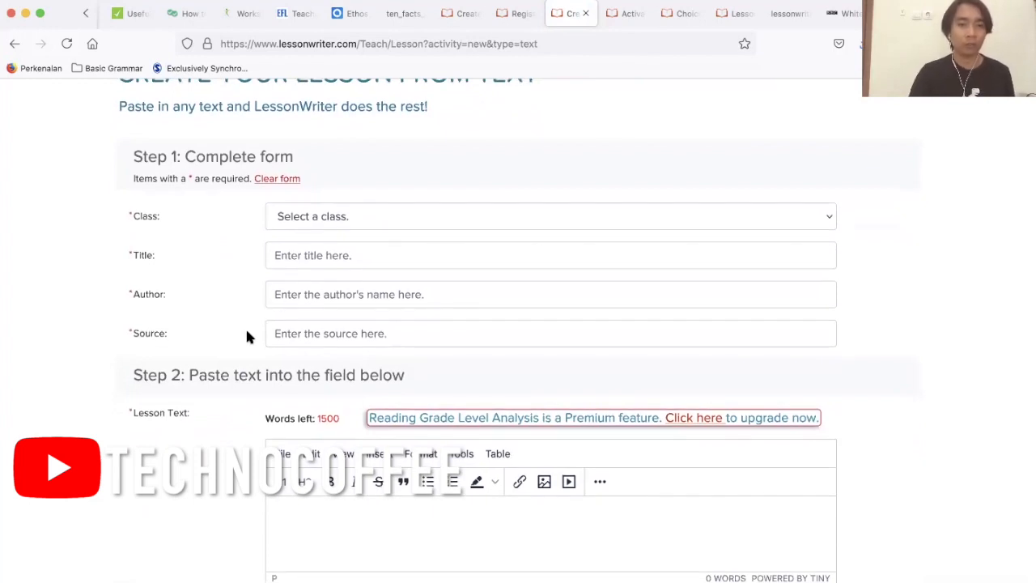
scroll(247, 337, "down", 3)
scroll(247, 336, "up", 5)
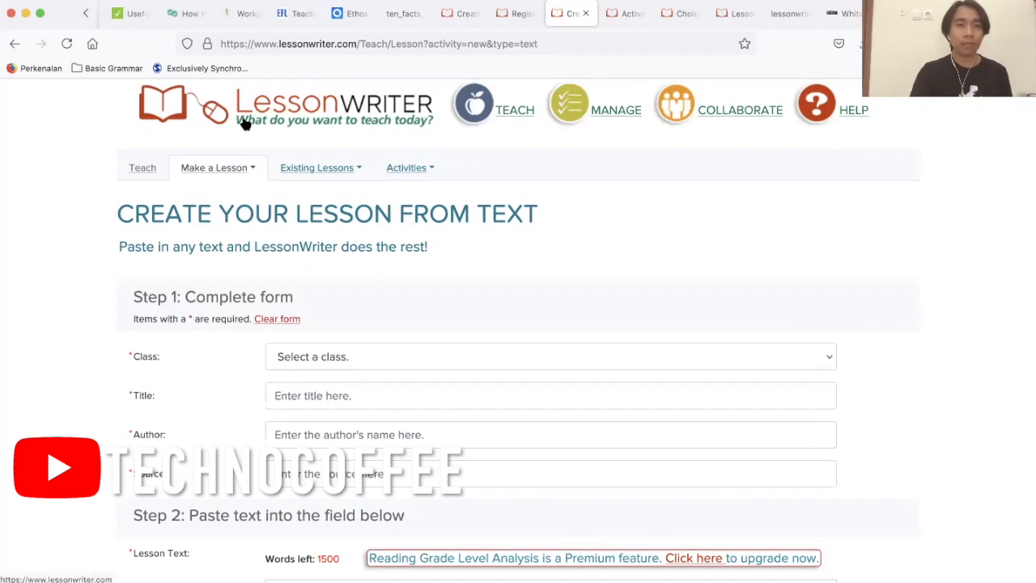
Go to the class management page, review the existing classes and open the form for a new class.
left_click(615, 113)
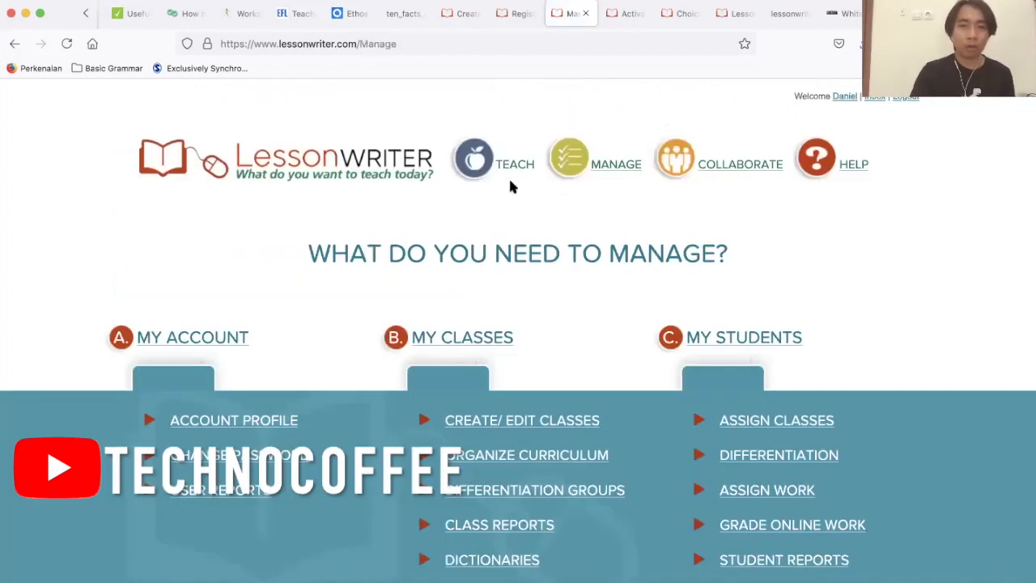
scroll(437, 266, "down", 1)
scroll(438, 267, "down", 3)
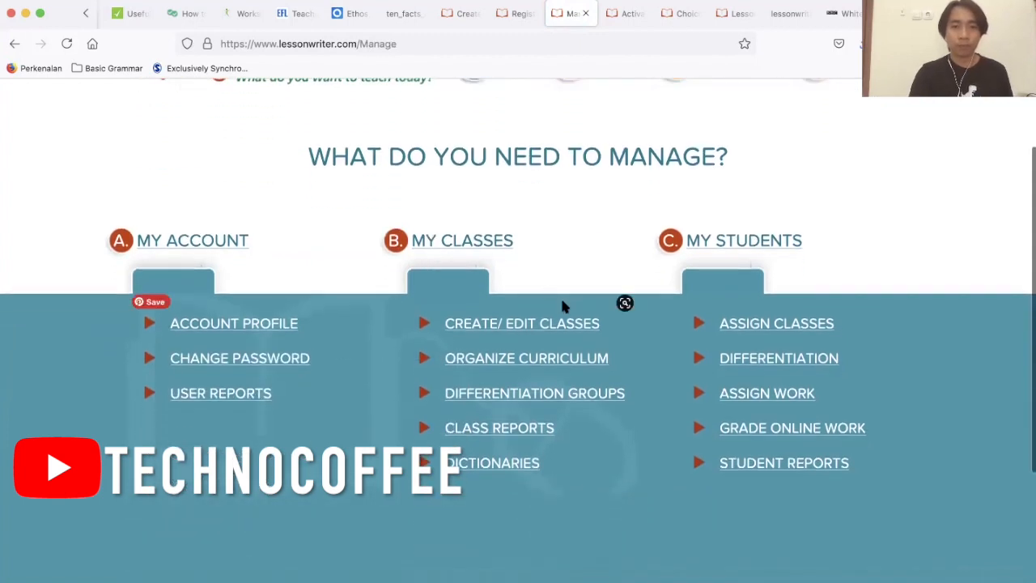
left_click(488, 330)
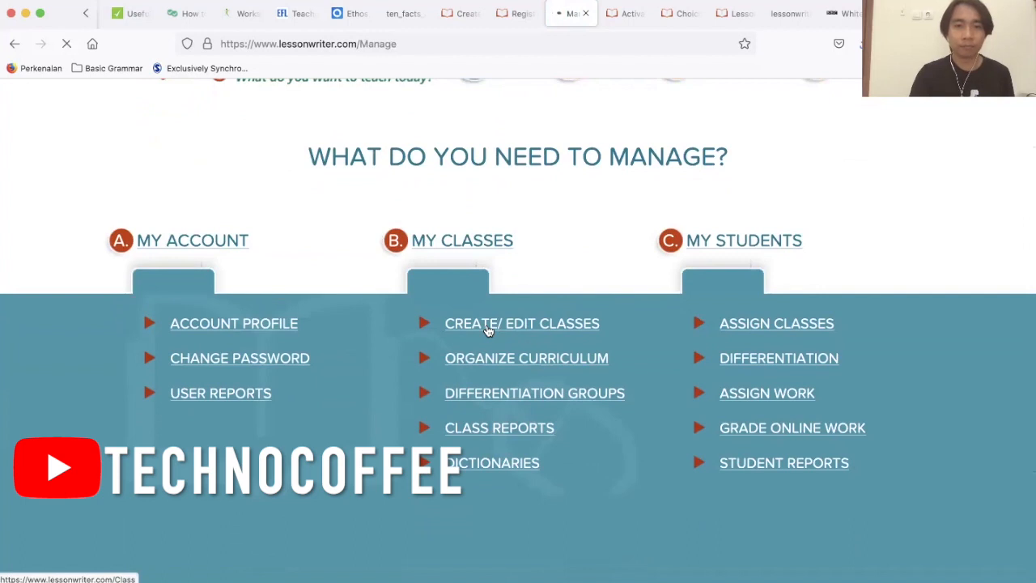
scroll(486, 329, "down", 2)
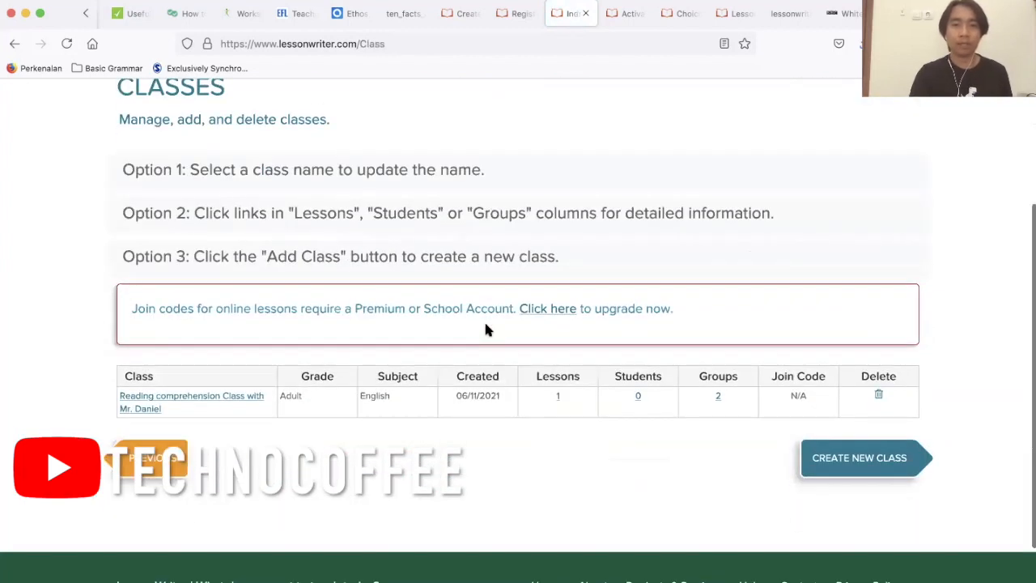
scroll(444, 284, "up", 1)
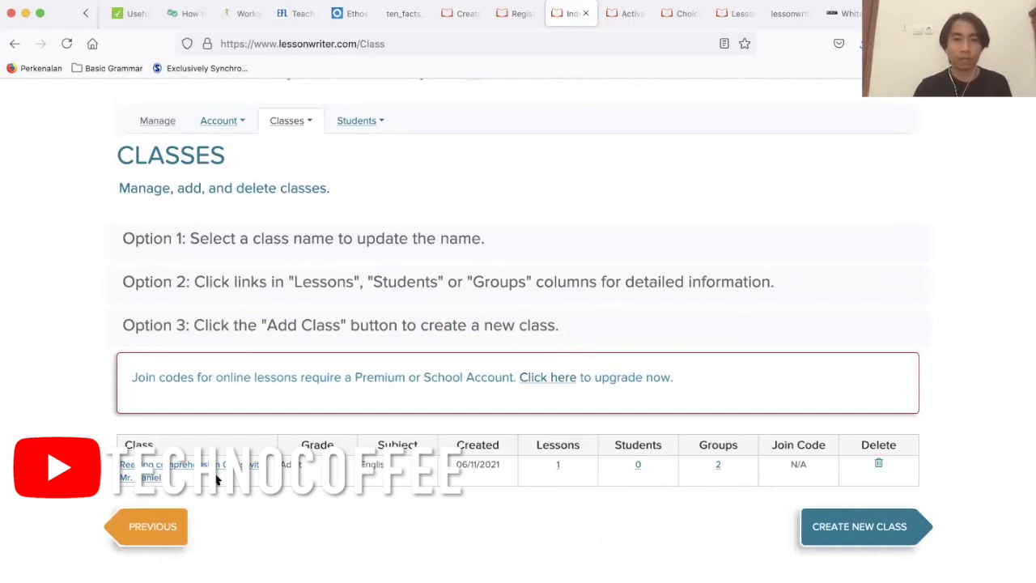
scroll(216, 480, "up", 3)
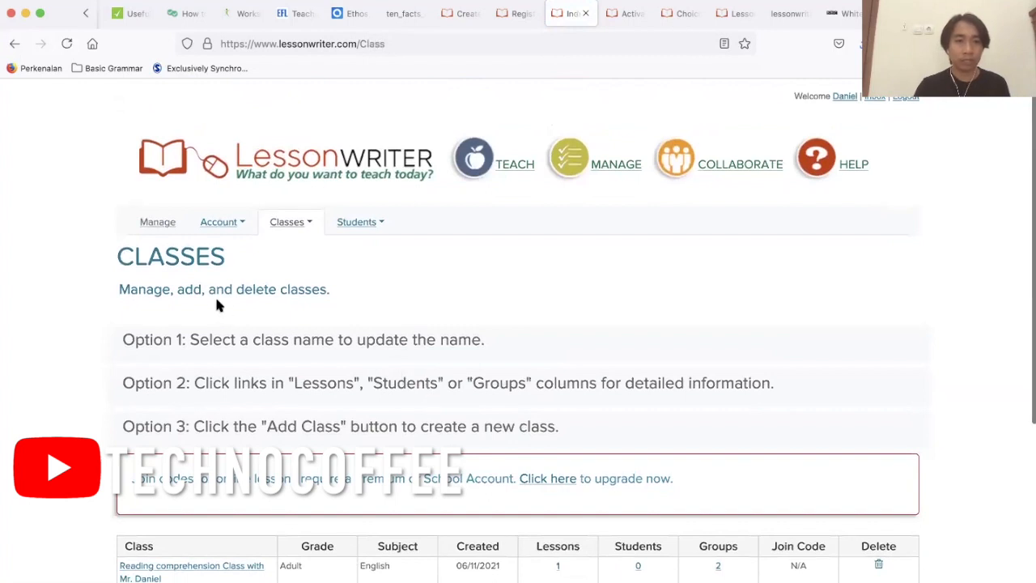
scroll(217, 305, "down", 4)
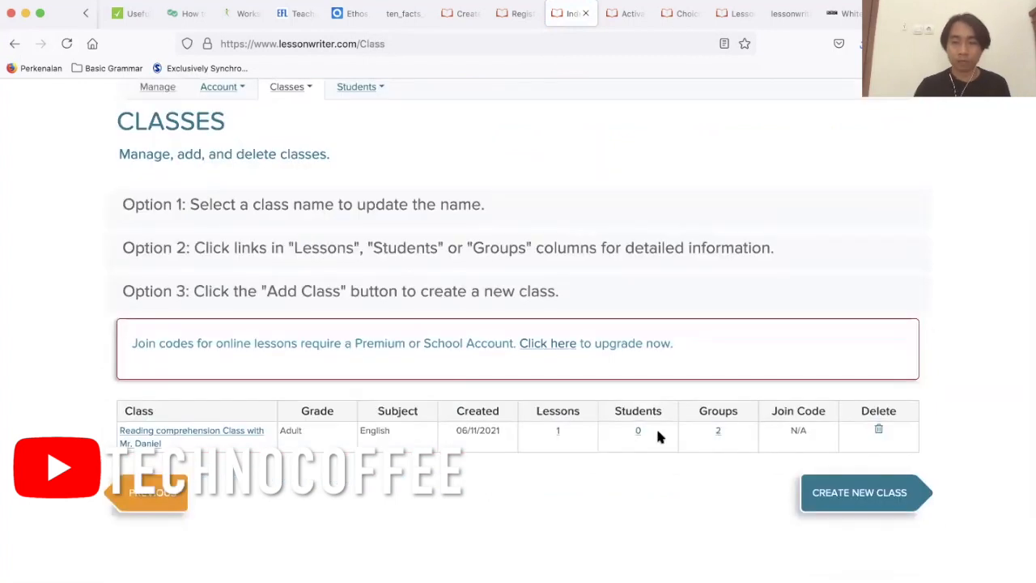
left_click(882, 502)
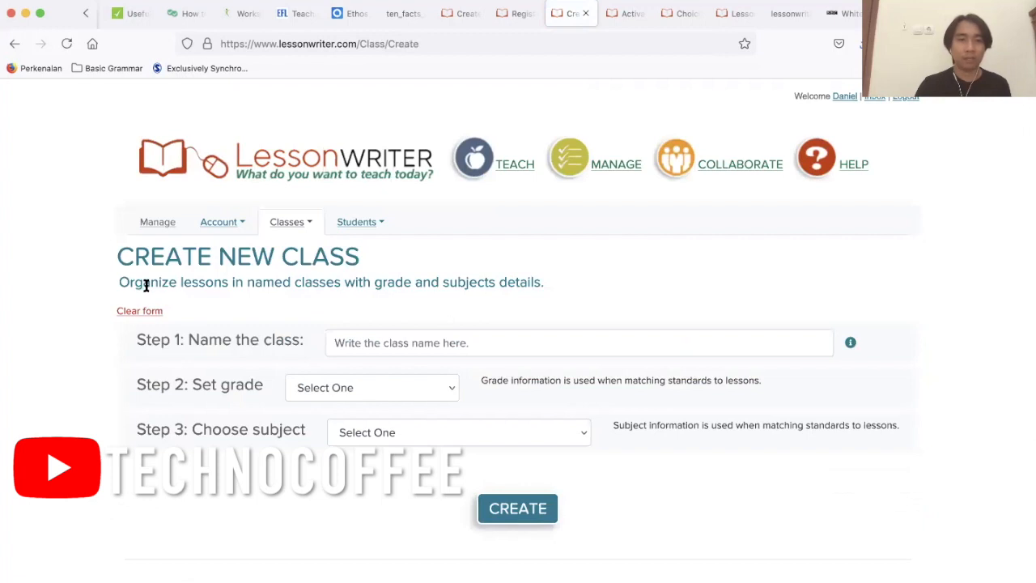
Look through the available grade and subject choices for the new class without selecting any.
left_click(480, 343)
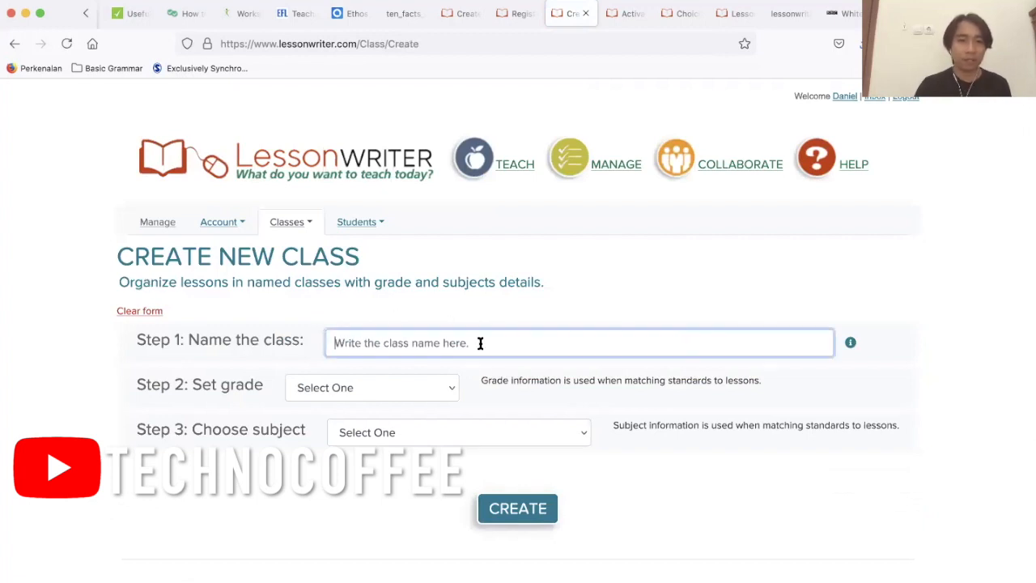
left_click(396, 390)
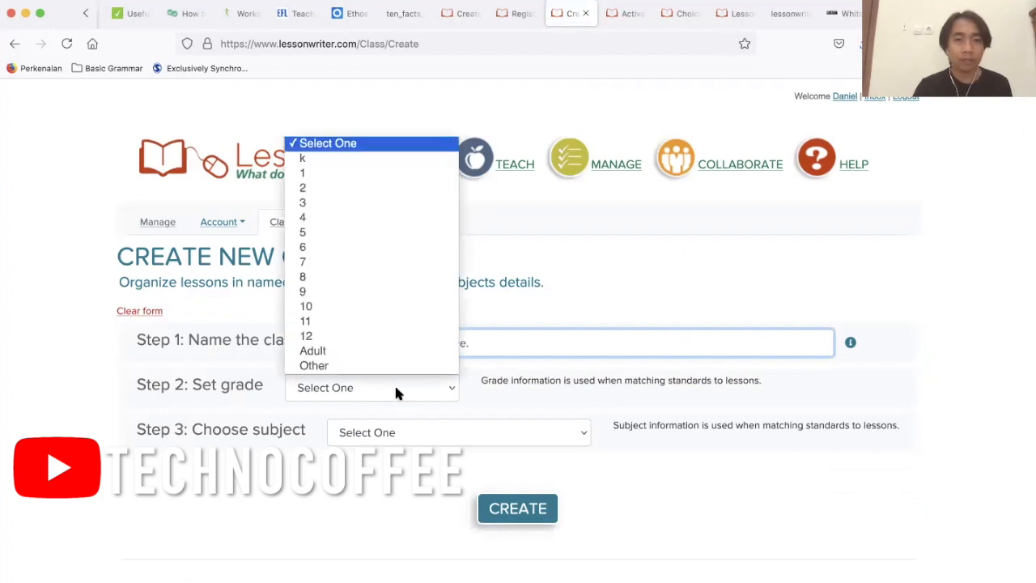
left_click(331, 475)
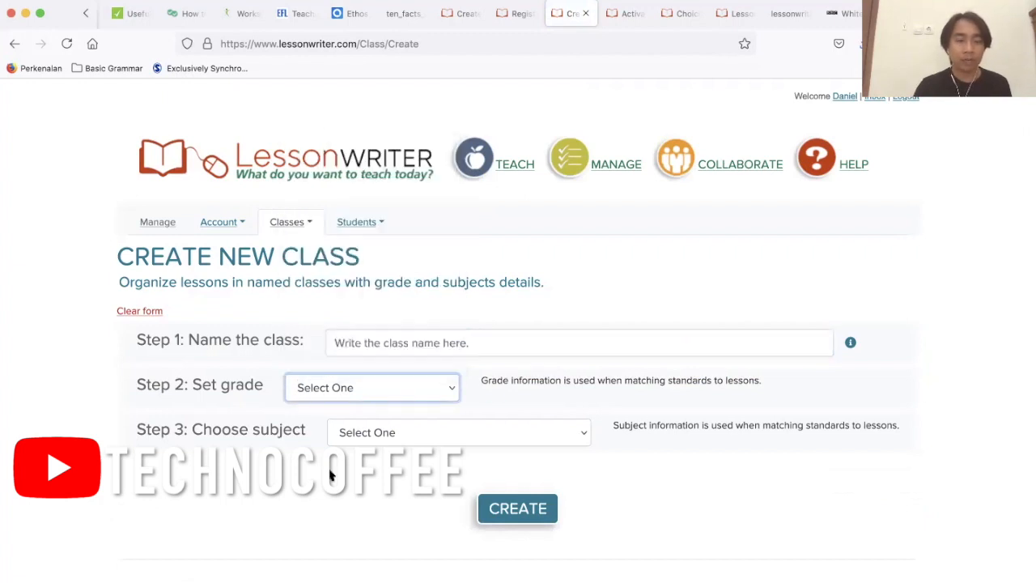
left_click(416, 441)
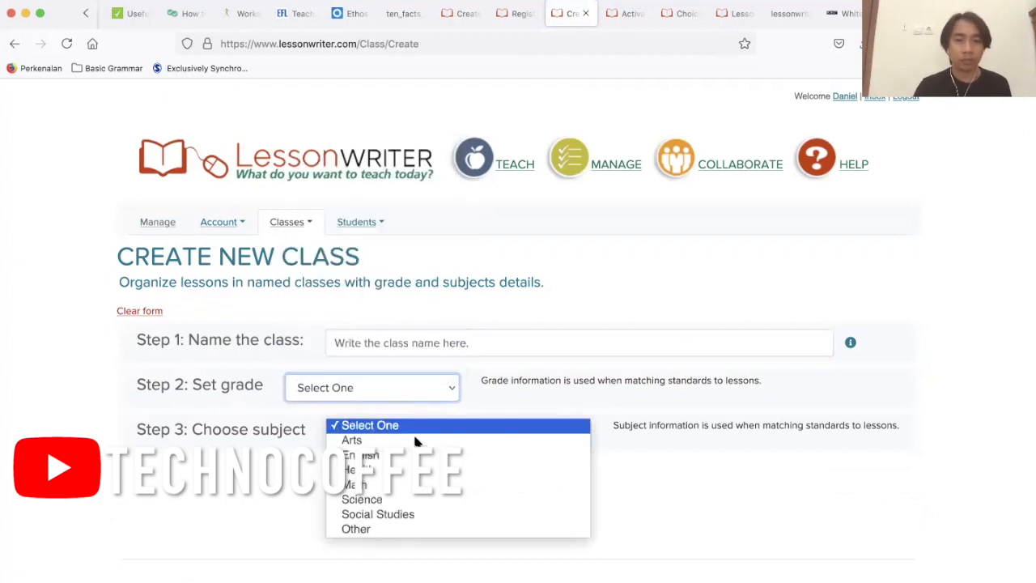
left_click(701, 504)
Name the new class "Reading Class with" followed by the teacher's first name.
left_click(544, 346)
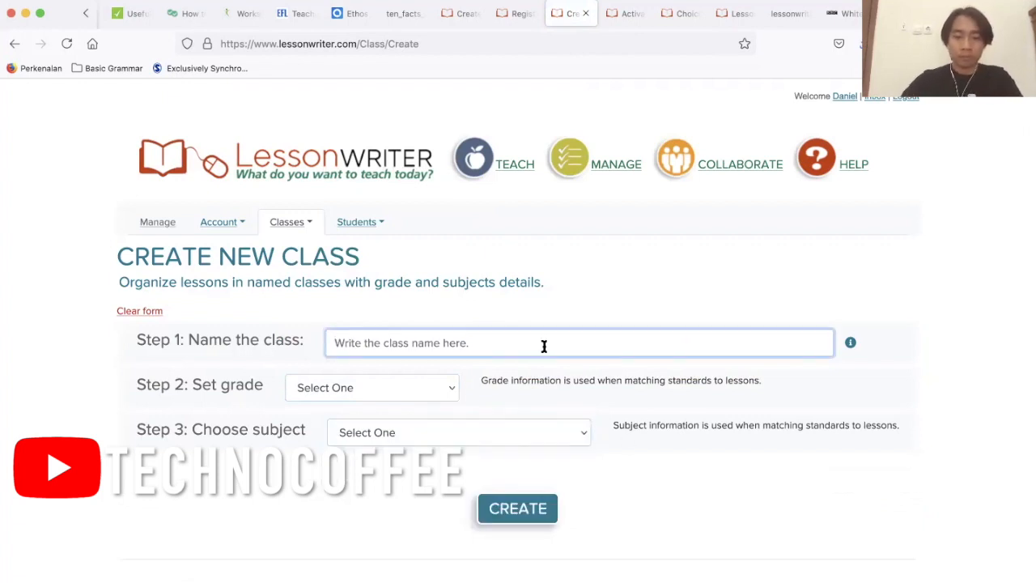
type("Reading ")
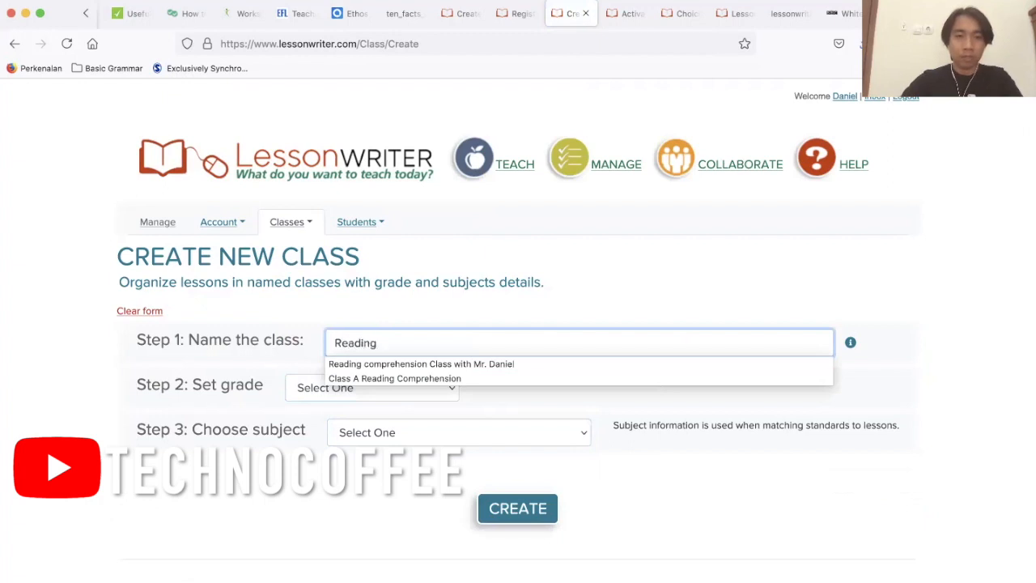
type("Class")
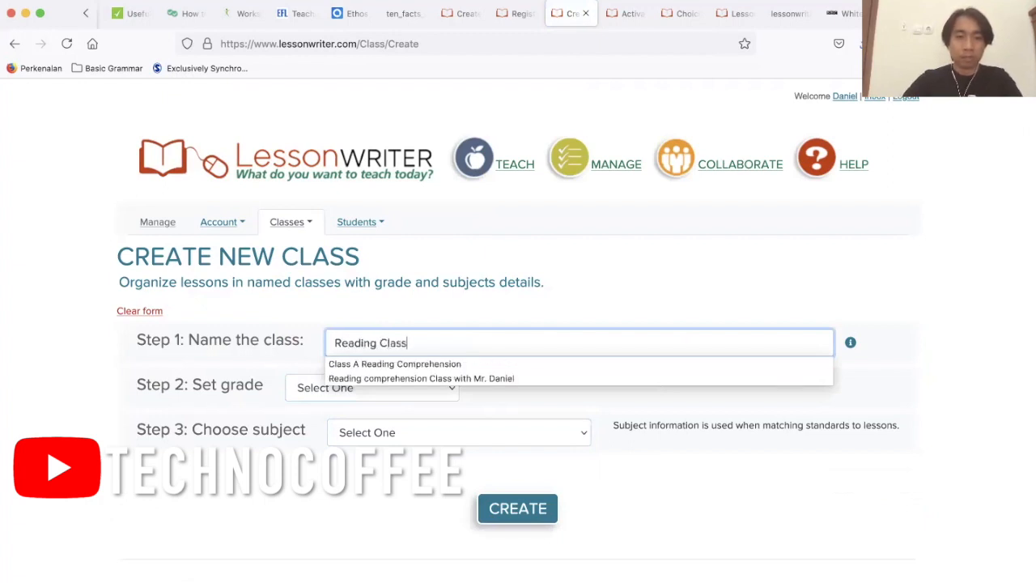
type(" wit")
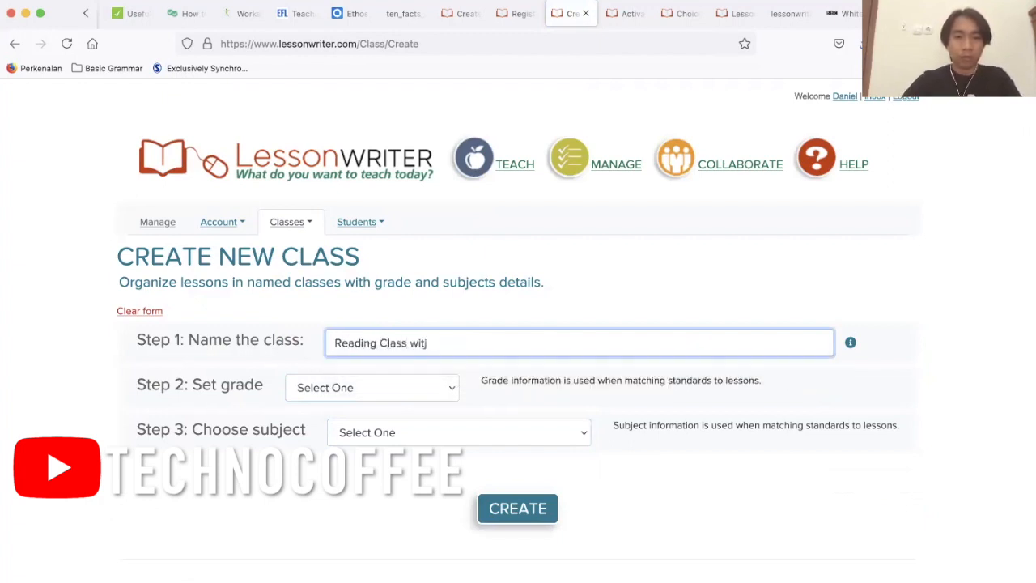
type("h Daniel")
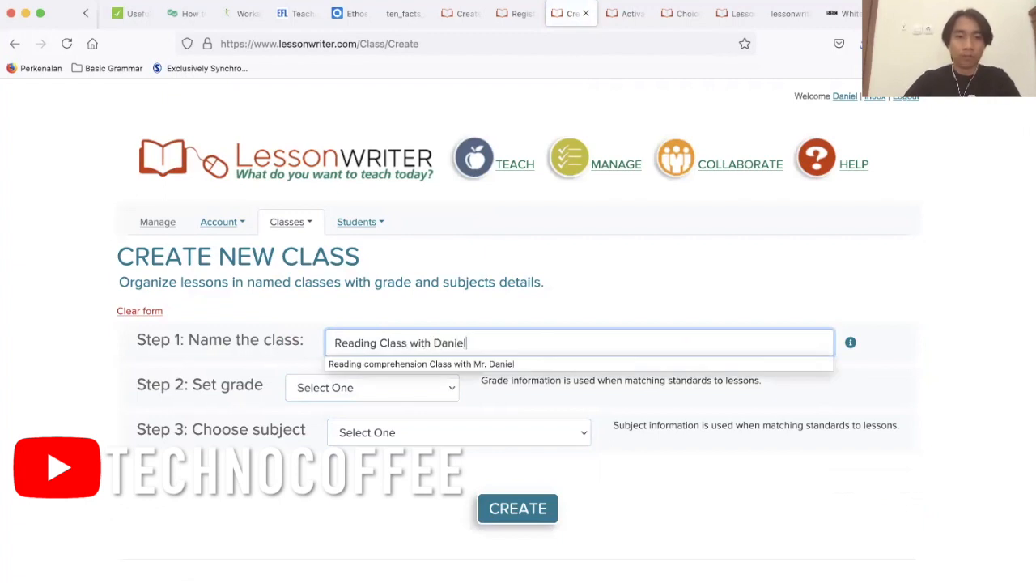
Set the grade to Adult and the subject to English, and create the class.
left_click(402, 387)
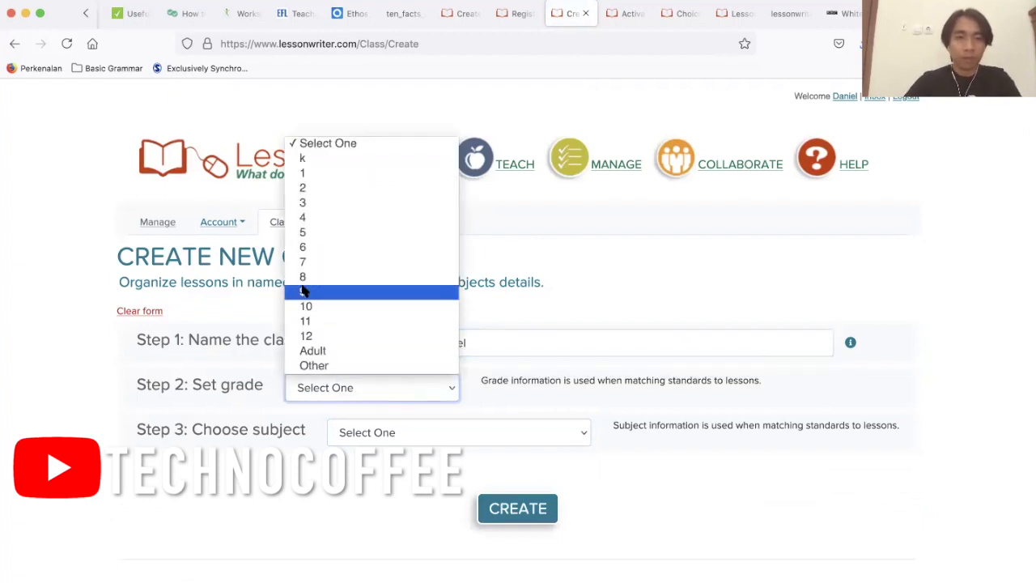
left_click(332, 352)
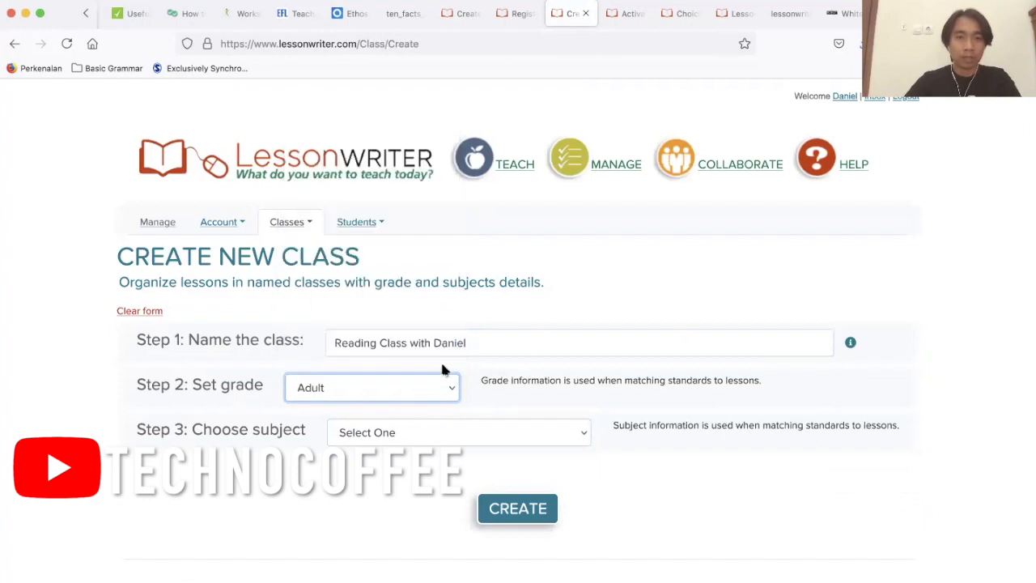
left_click(495, 434)
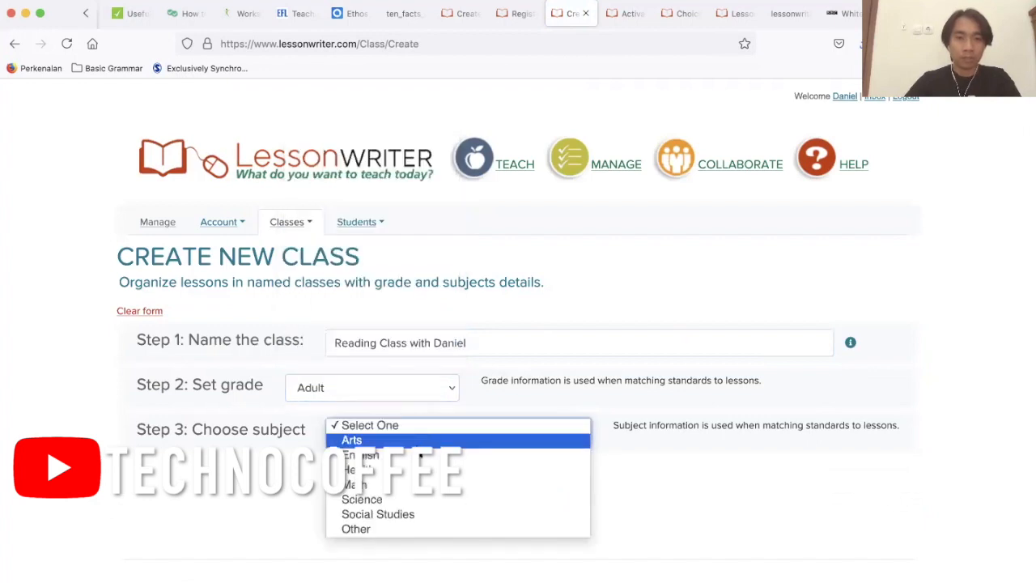
left_click(419, 456)
left_click(517, 510)
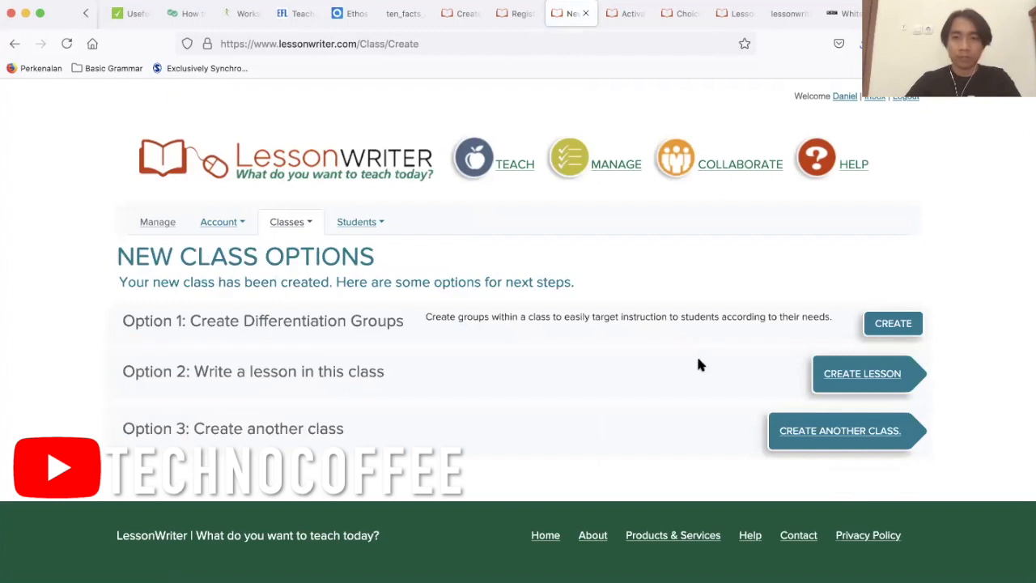
Open the form for a new differentiation group in the class and name the group "Awesome Group".
left_click(895, 326)
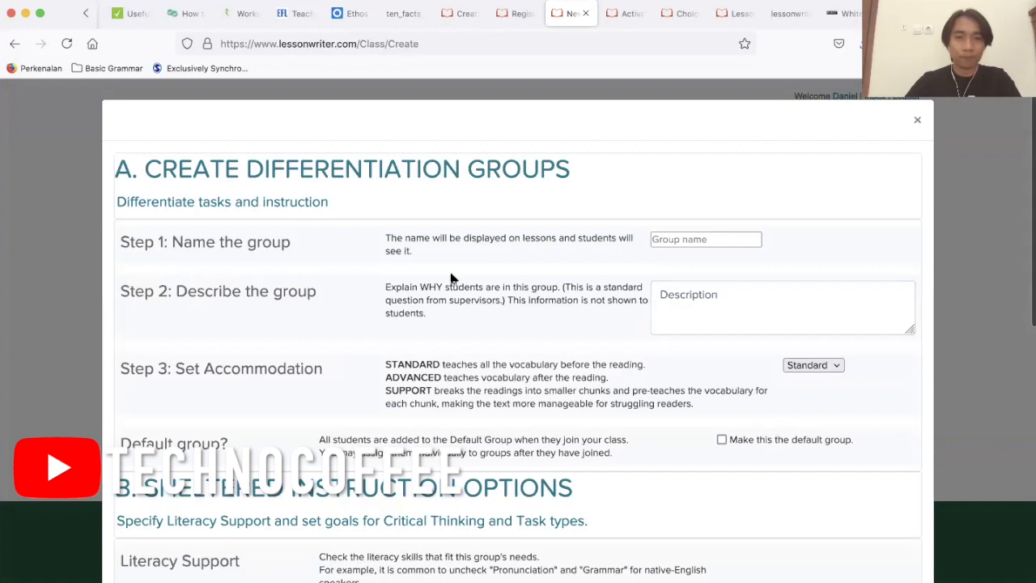
scroll(452, 275, "down", 3)
scroll(452, 276, "down", 3)
scroll(449, 275, "up", 6)
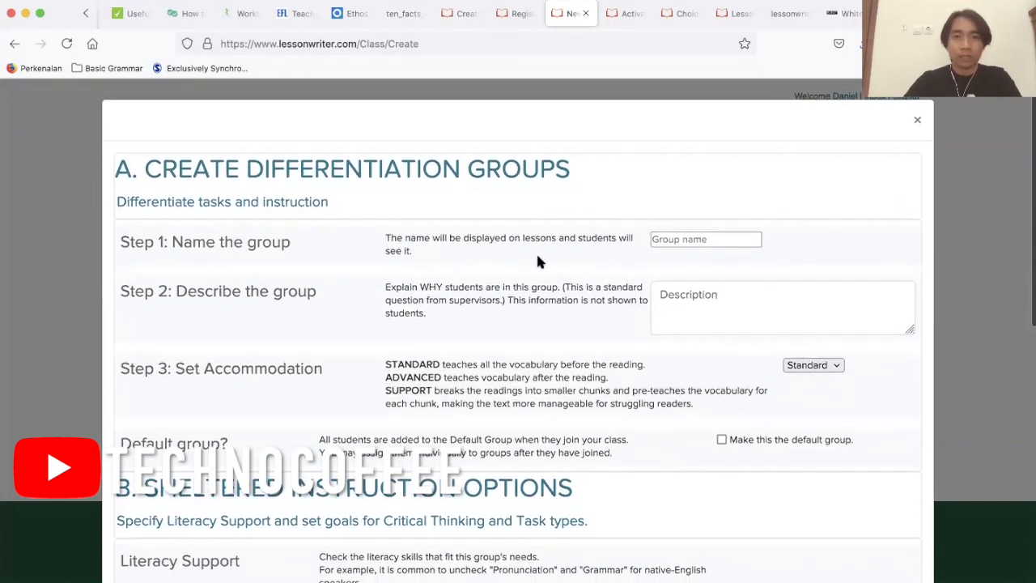
scroll(537, 259, "down", 1)
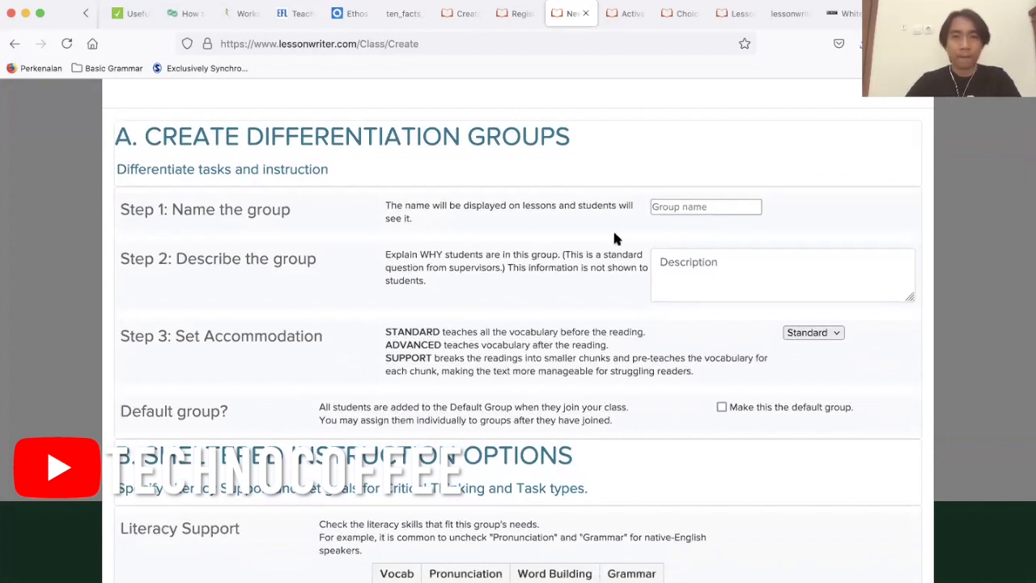
left_click(664, 208)
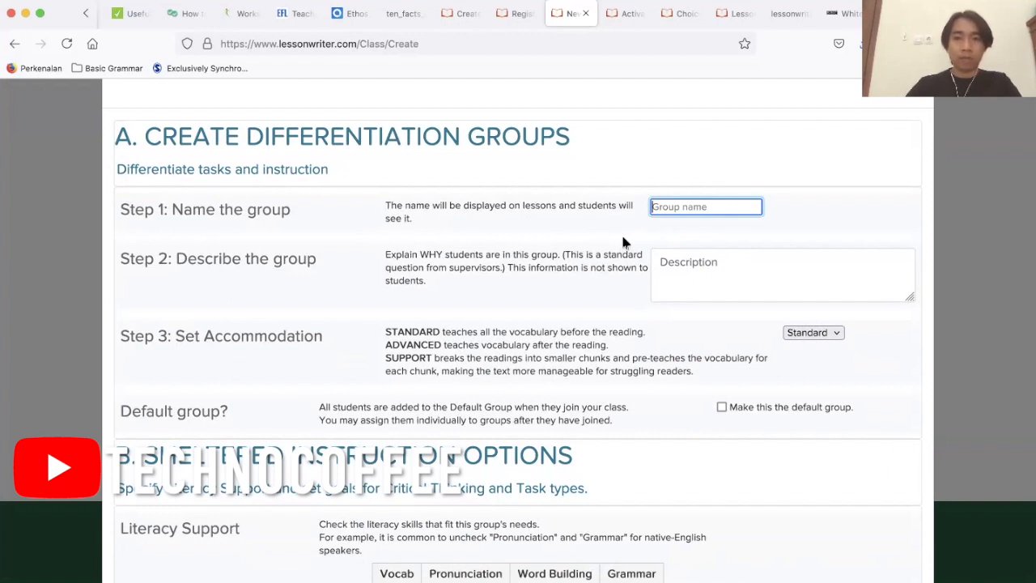
type("Awesome Grpup")
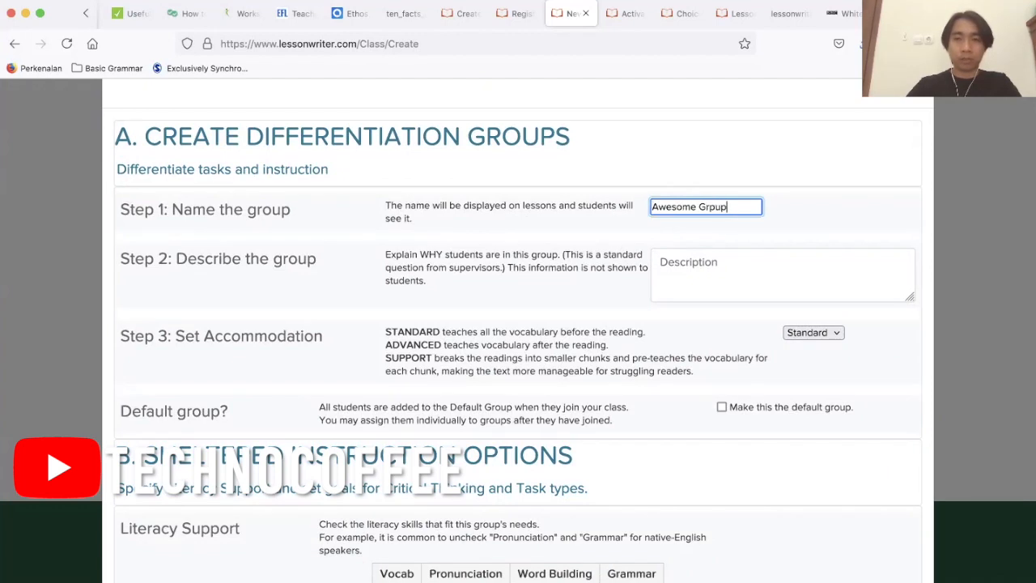
key("BackSpace")
key("BackSpace")
key("BackSpace")
type("oup")
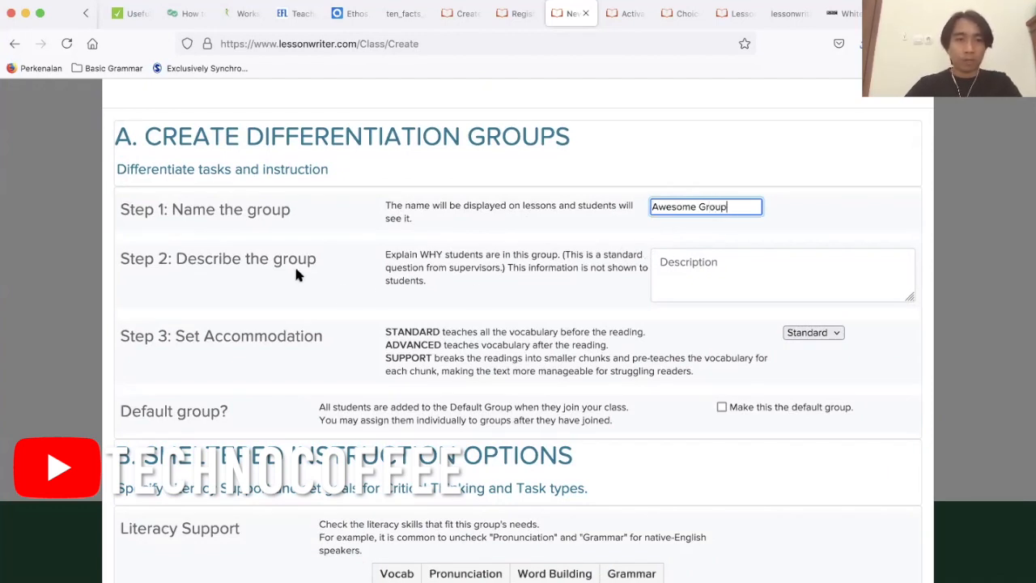
Describe the group as "This group consists of 6th semester students of PBI UMBY.".
left_click(742, 260)
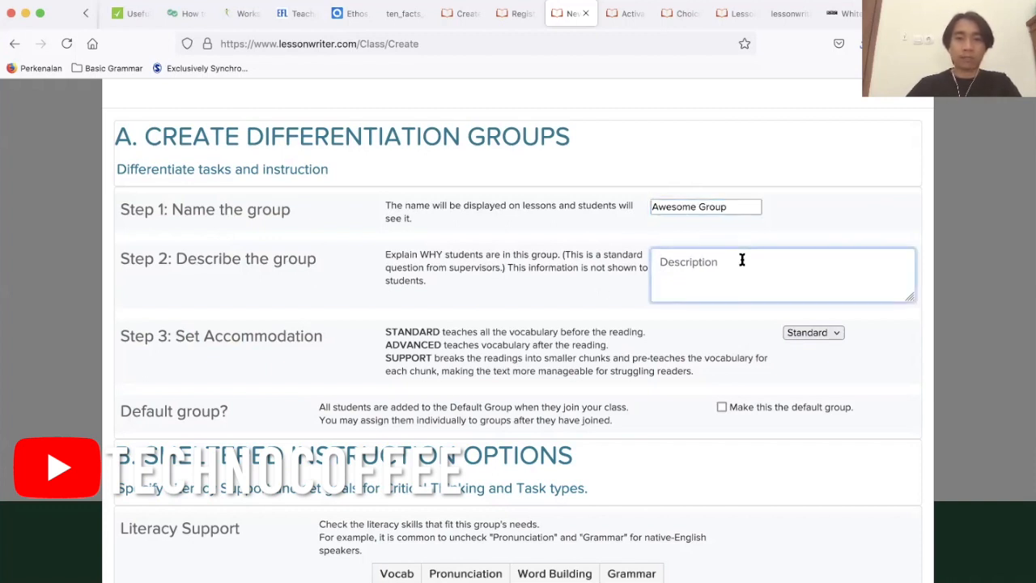
type("This group consists of 6th semester students of PBI")
type("UMBY.")
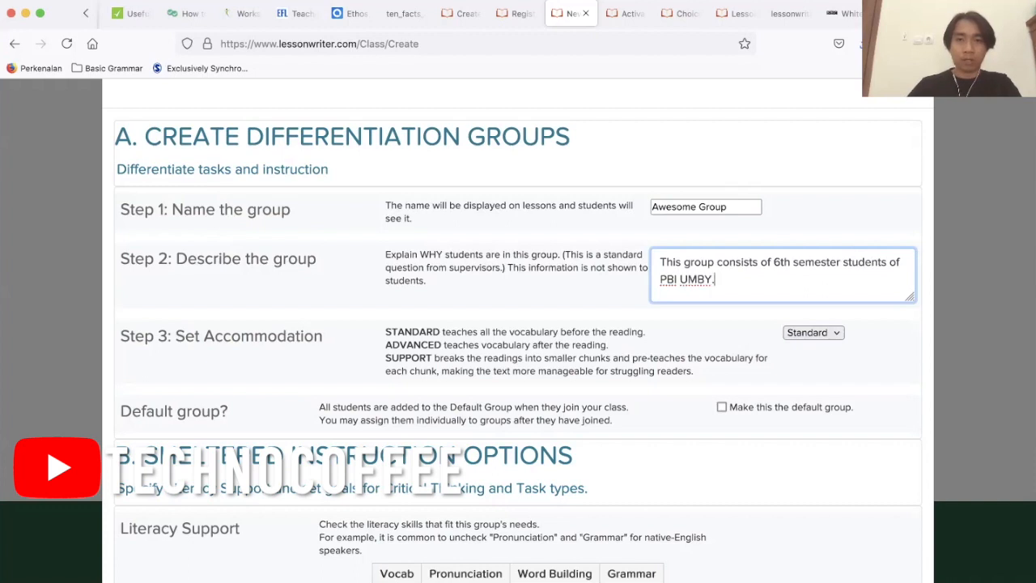
Examine the explanations of the Standard, Advanced and Support accommodations and the sheltered instruction options for the group.
scroll(656, 288, "down", 2)
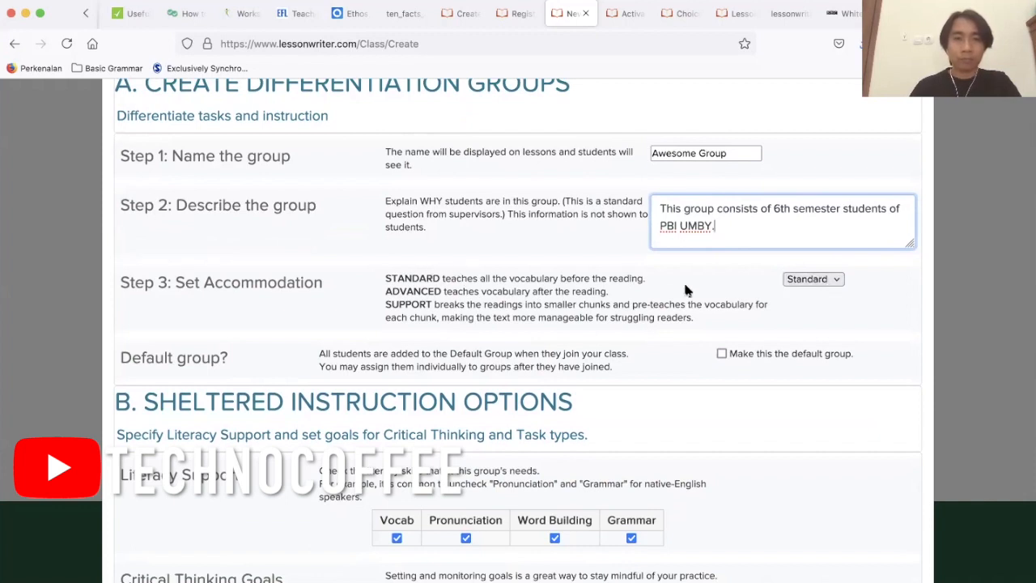
left_click_drag(385, 279, 739, 320)
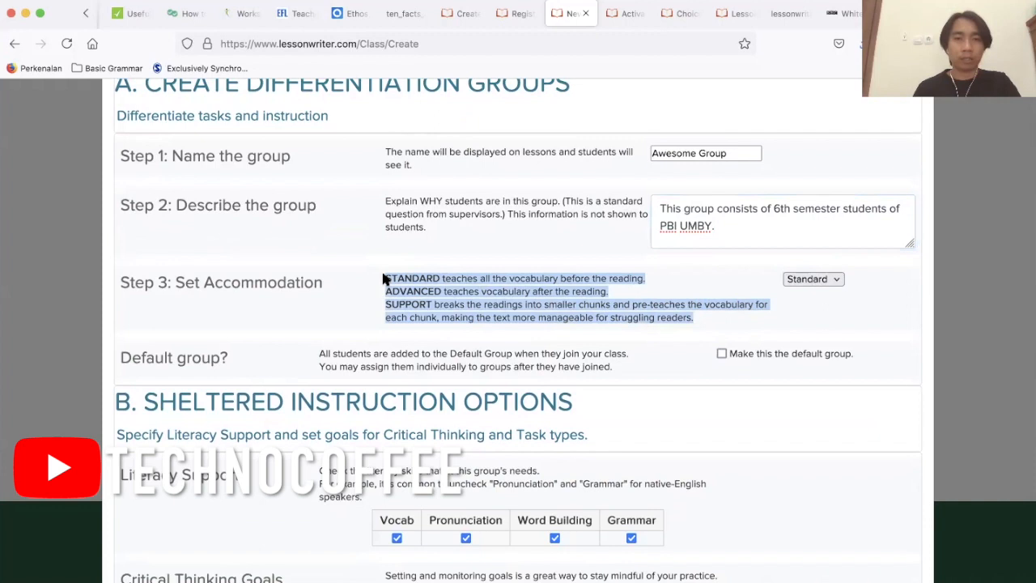
left_click(458, 278)
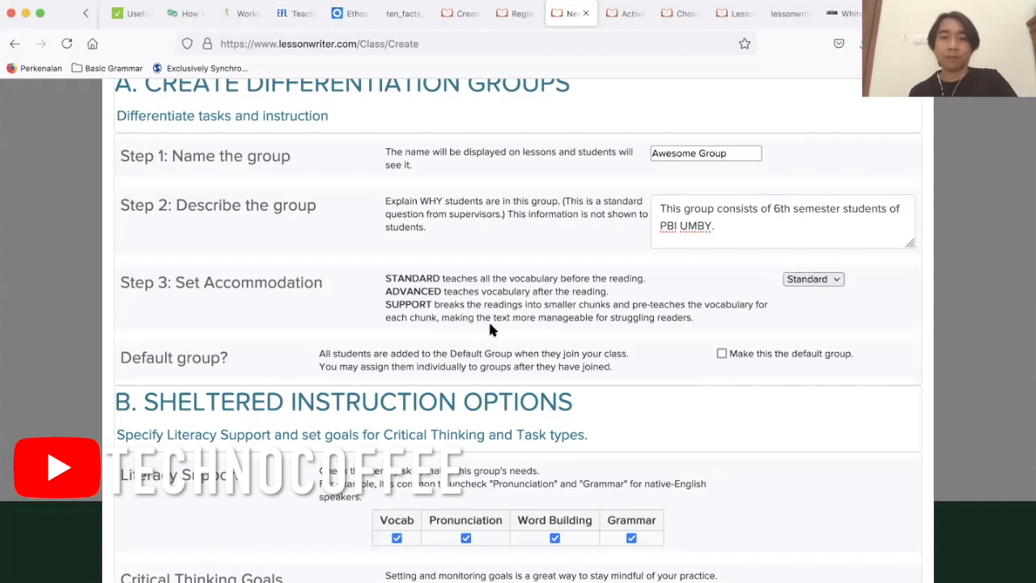
left_click_drag(693, 318, 385, 304)
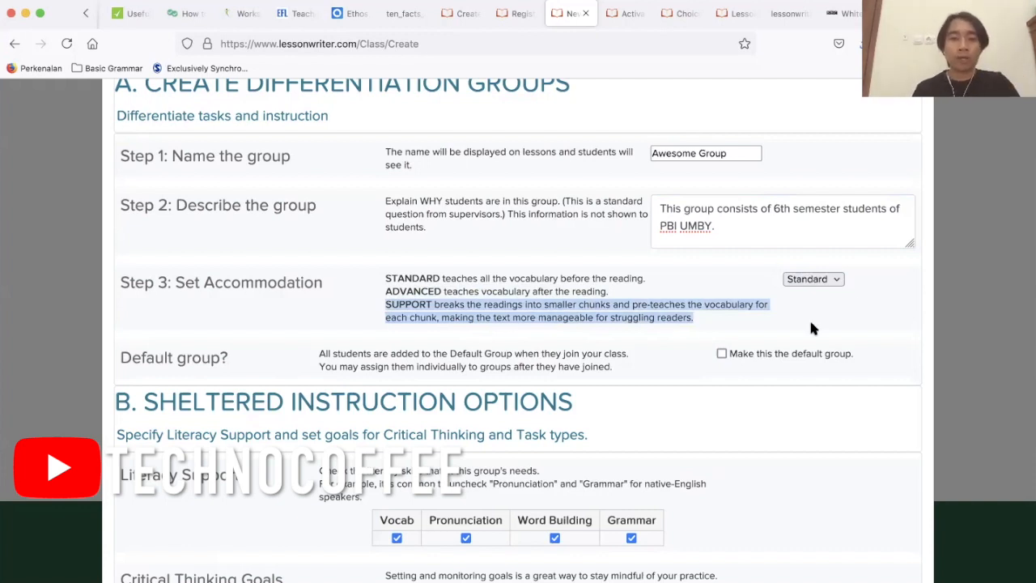
scroll(812, 328, "down", 5)
scroll(813, 328, "up", 3)
scroll(813, 328, "up", 1)
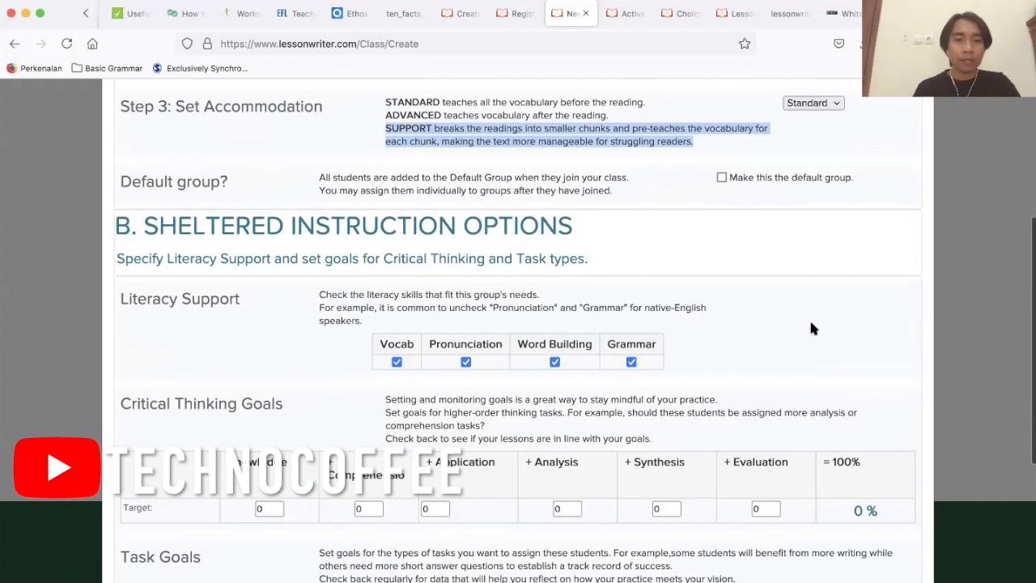
scroll(437, 421, "down", 2)
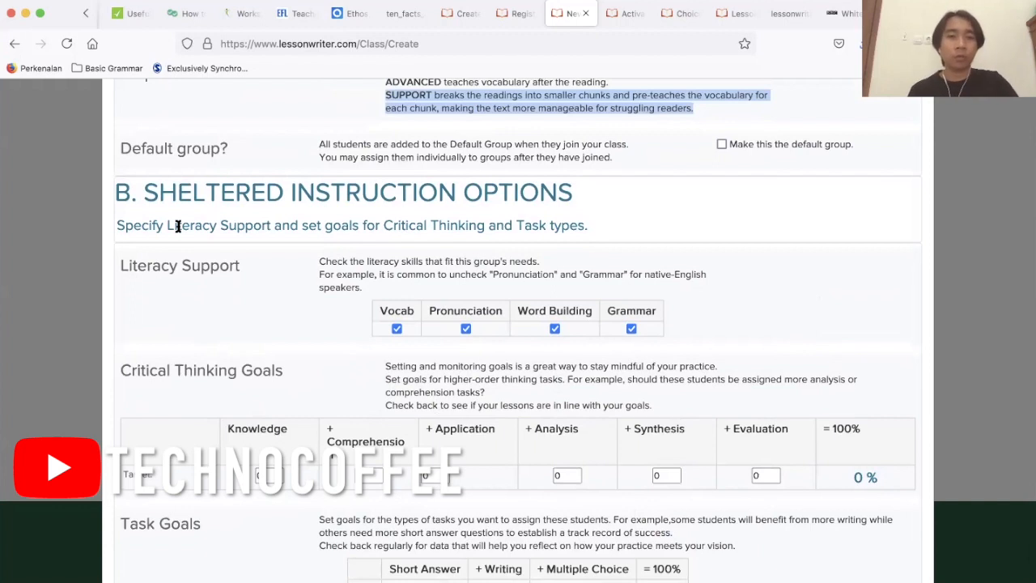
Set critical thinking targets to 15 each and Evaluation to 25, task targets to Writing 20 and Multiple Choice 60, and create the group.
scroll(309, 357, "down", 3)
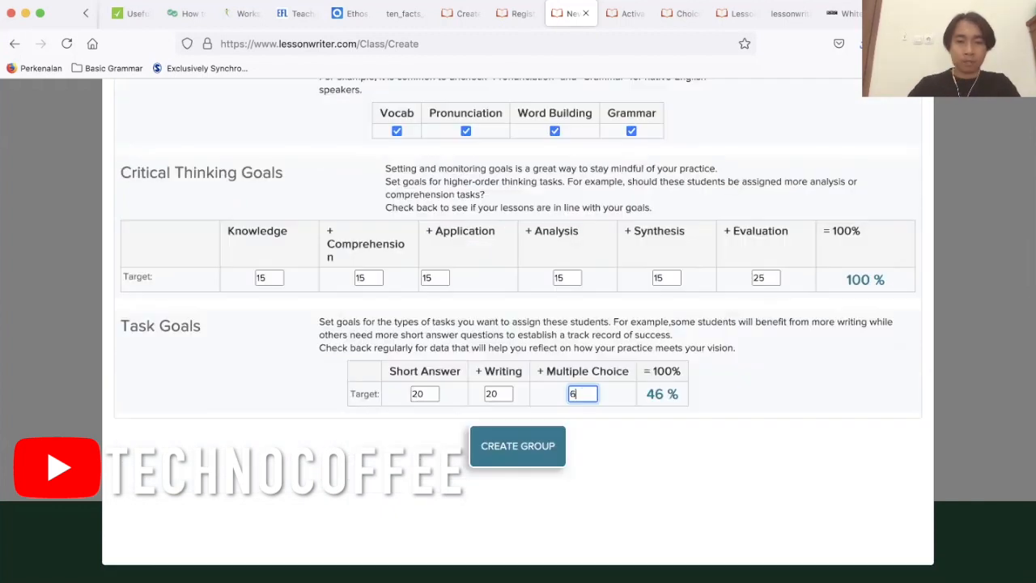
type("0")
scroll(700, 452, "up", 2)
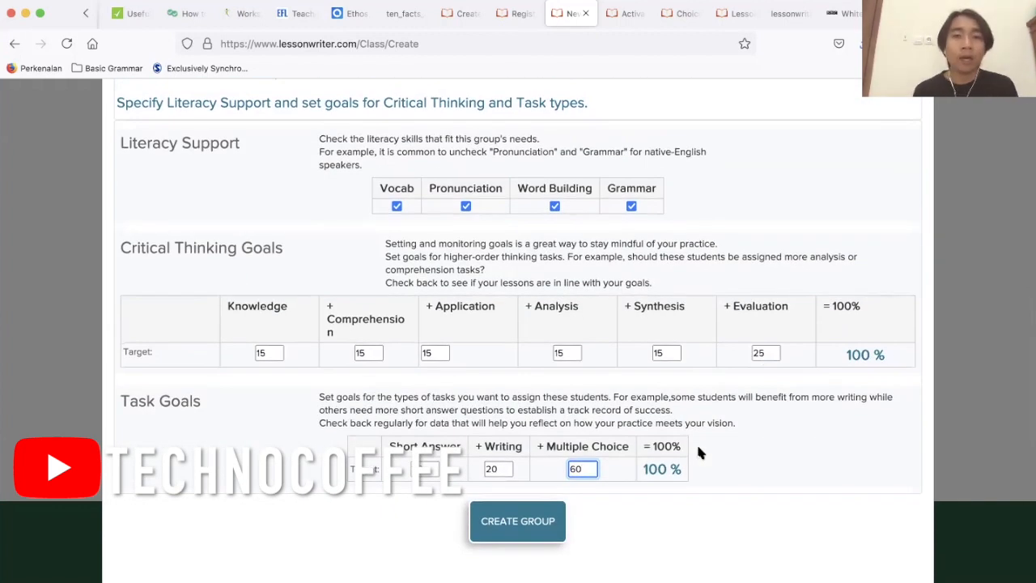
scroll(699, 452, "up", 1)
scroll(514, 410, "down", 1)
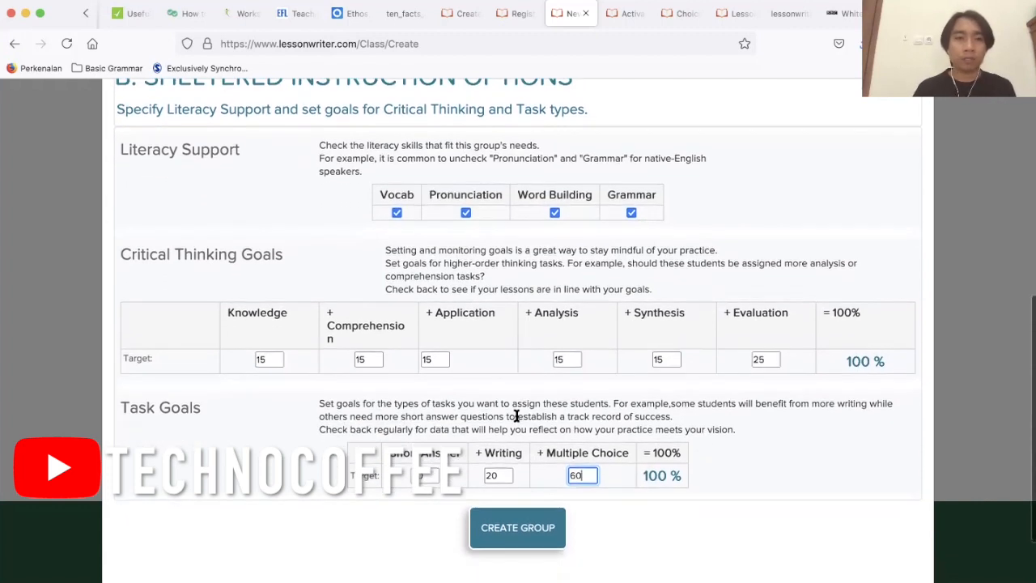
scroll(514, 410, "up", 2)
scroll(516, 421, "up", 3)
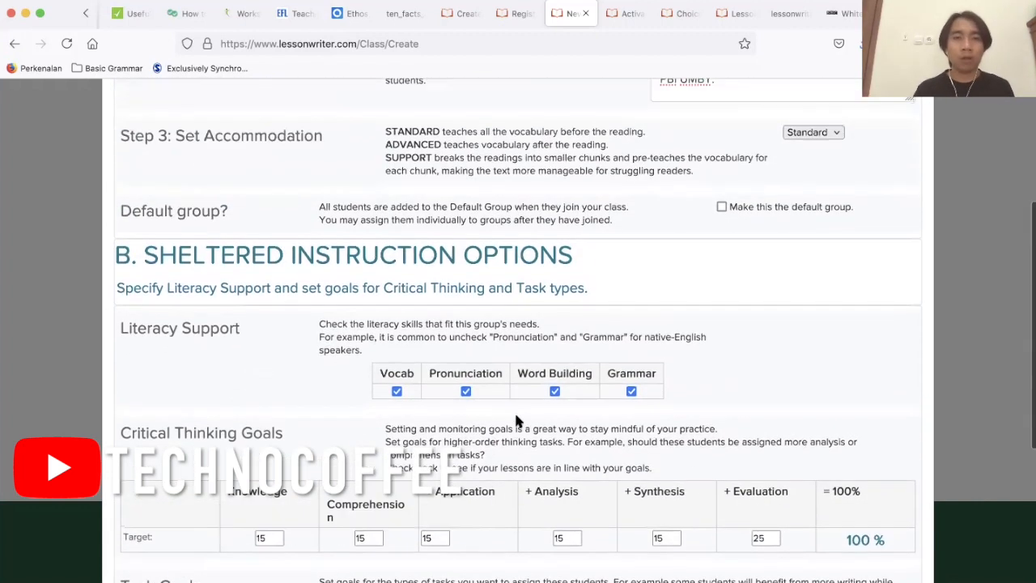
scroll(516, 420, "down", 1)
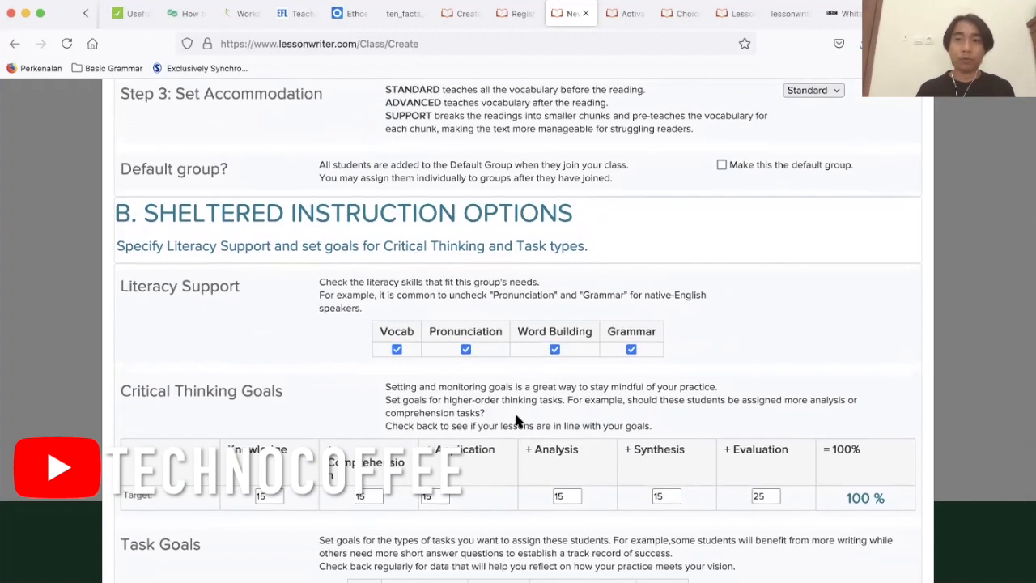
scroll(517, 420, "down", 3)
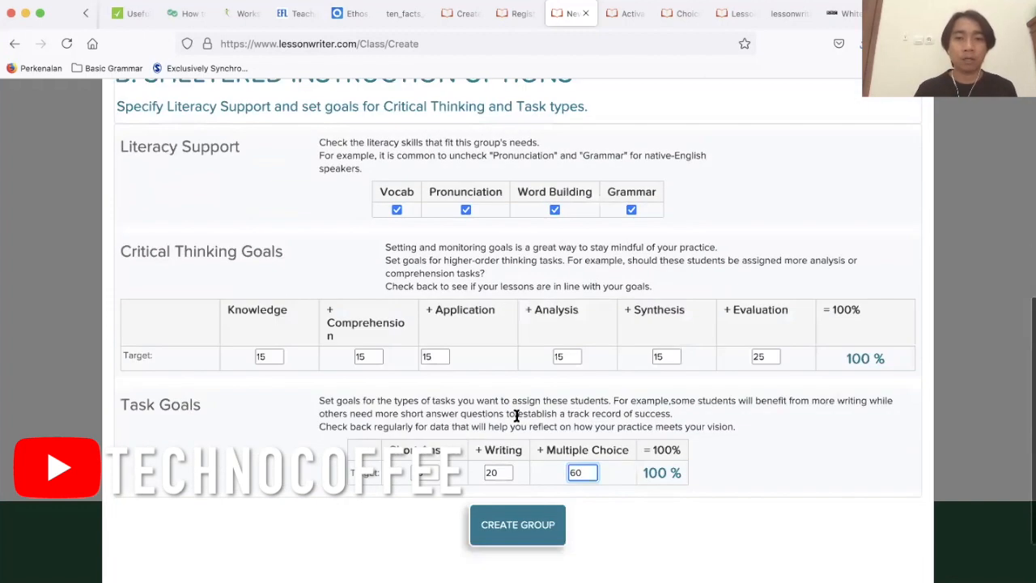
left_click(532, 526)
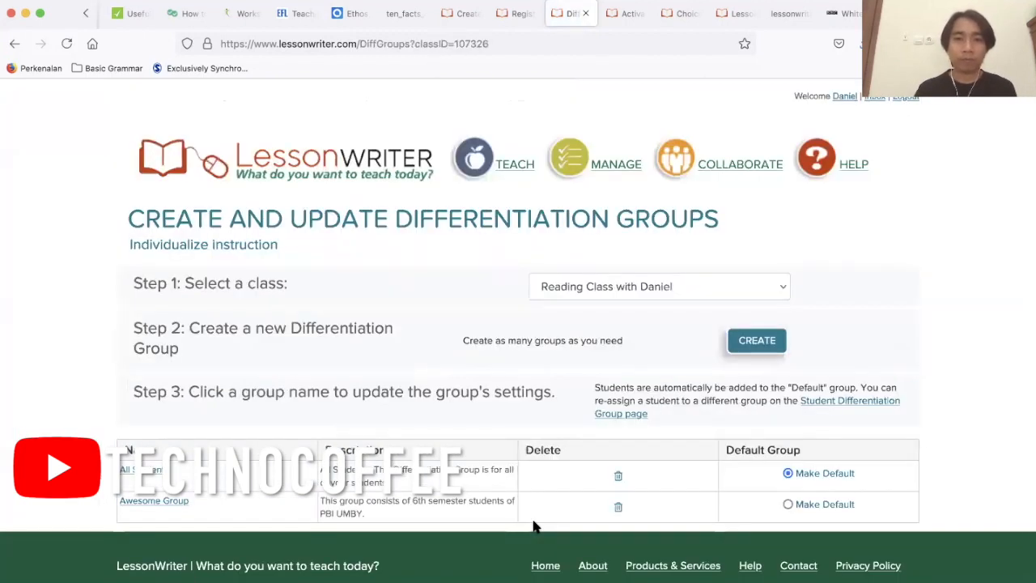
scroll(533, 527, "down", 1)
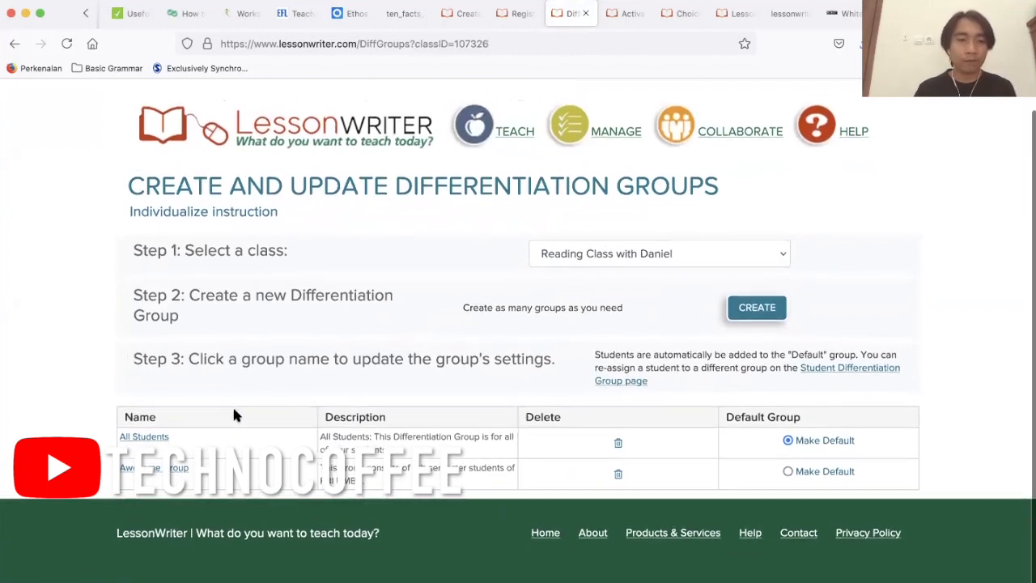
left_click(153, 477)
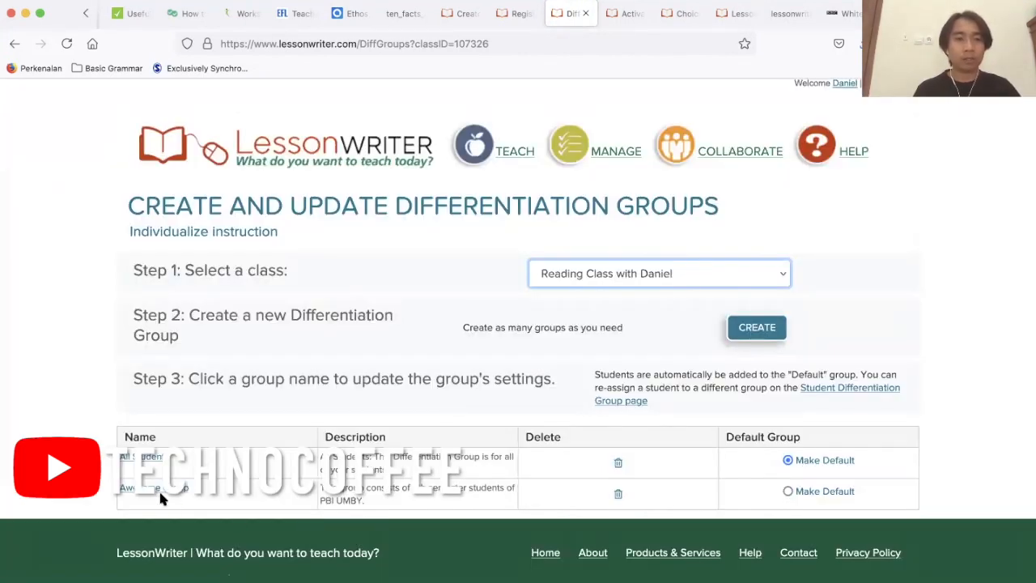
scroll(155, 486, "up", 1)
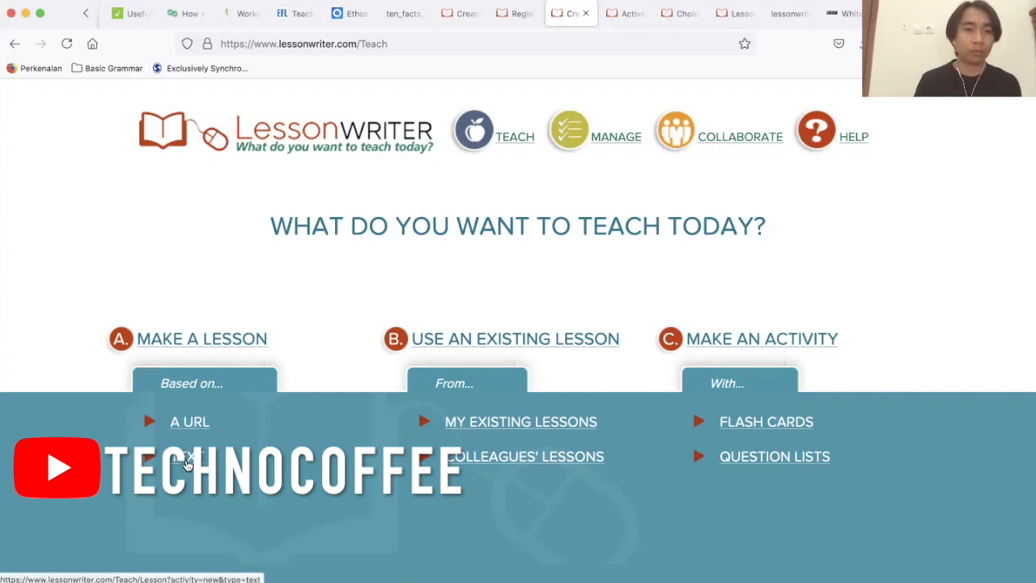
Start a new lesson based on text and assign it to "Reading Class with" followed by the teacher's first name.
left_click(185, 463)
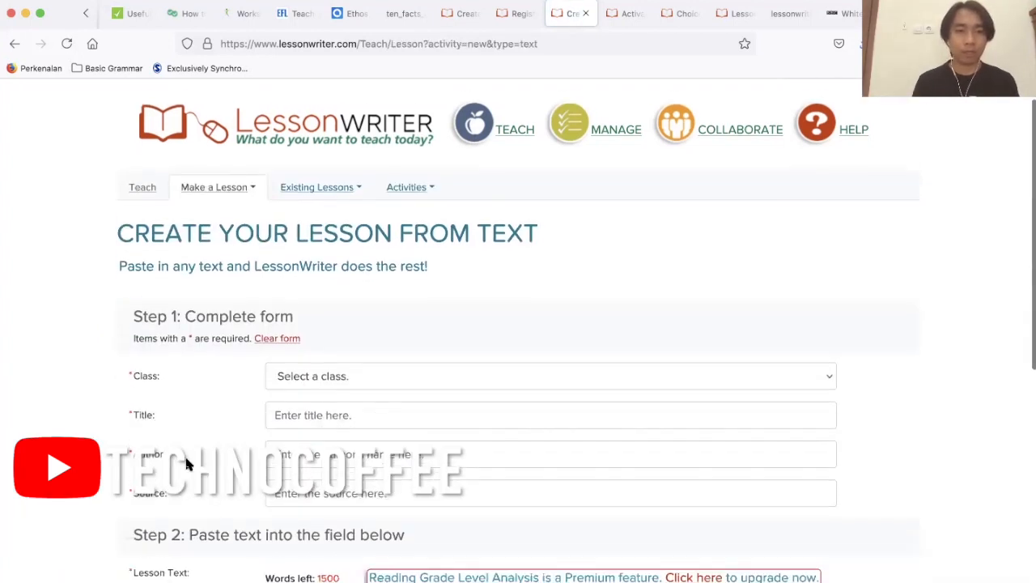
scroll(186, 460, "down", 2)
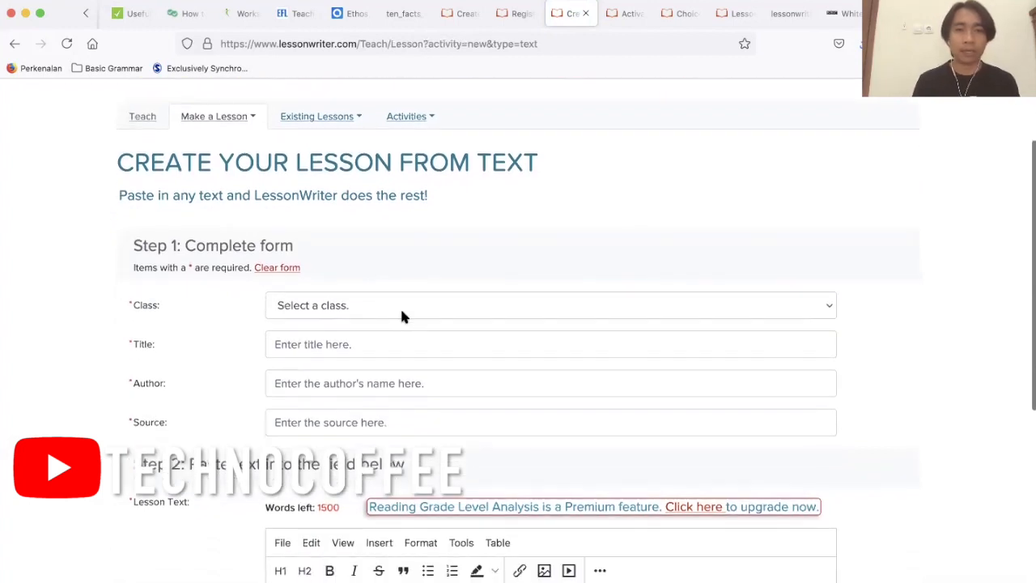
left_click(399, 311)
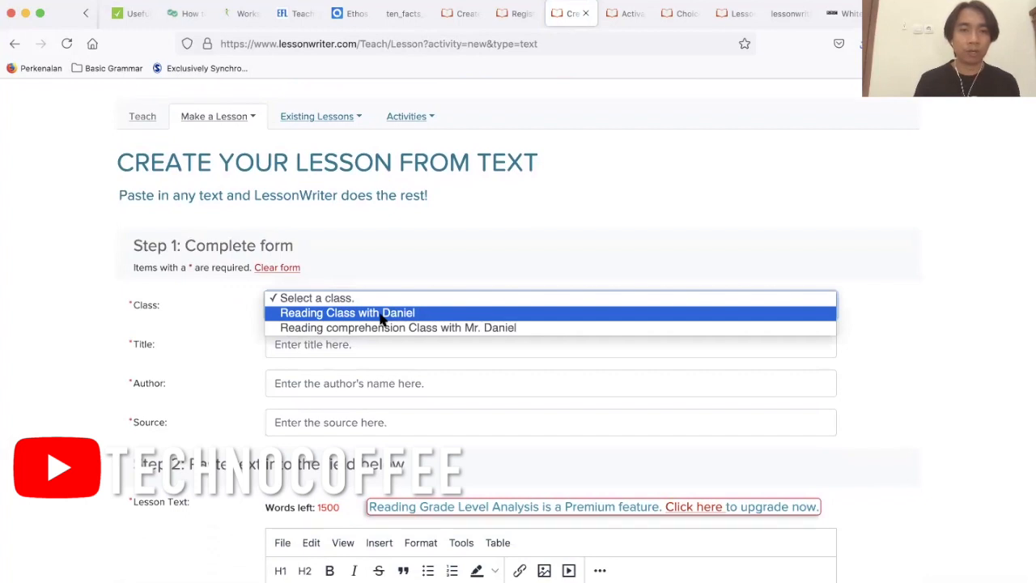
left_click(381, 318)
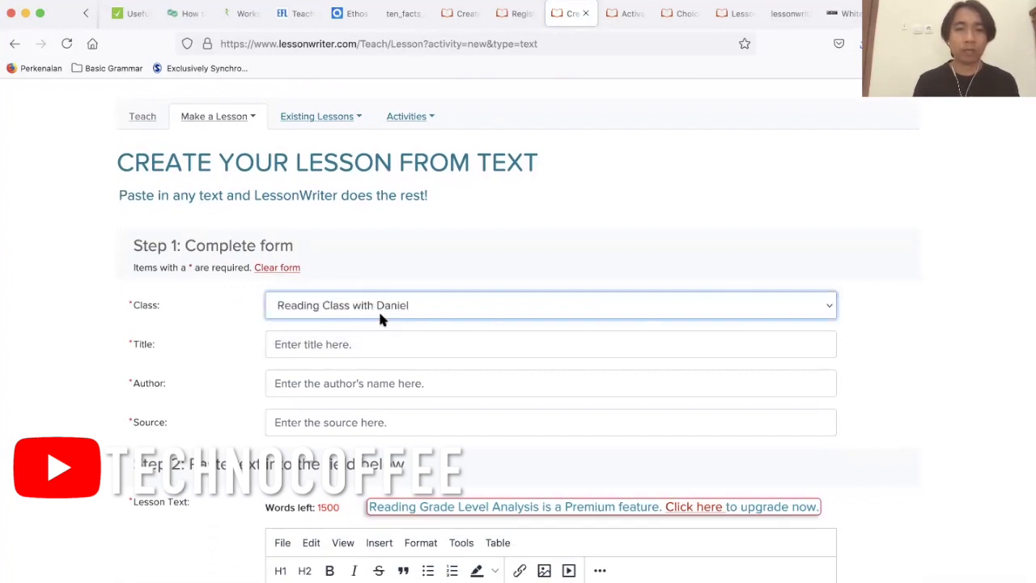
Title the lesson "Meeting 1" and enter the author's full name.
left_click(349, 344)
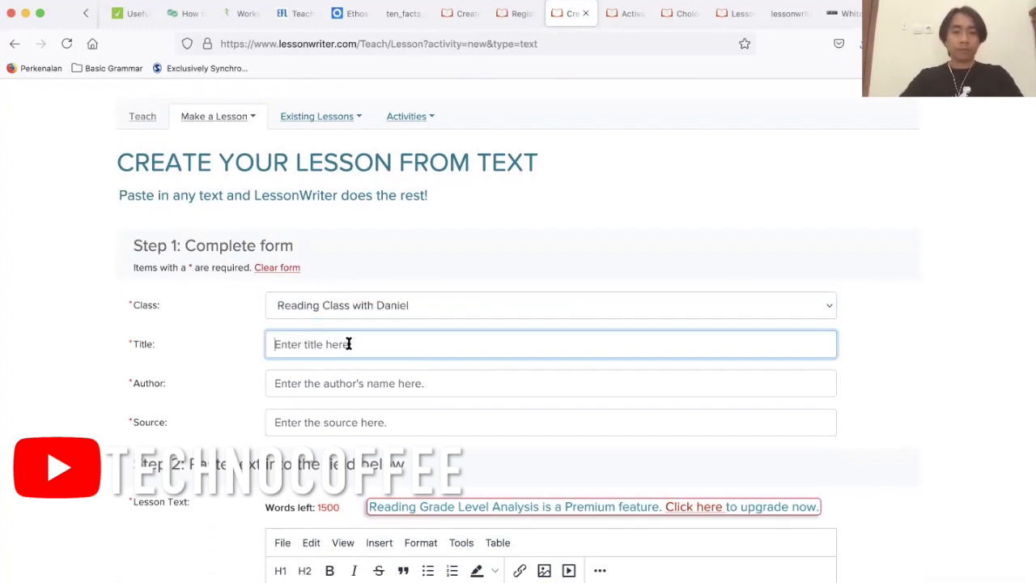
type("Meeting 1")
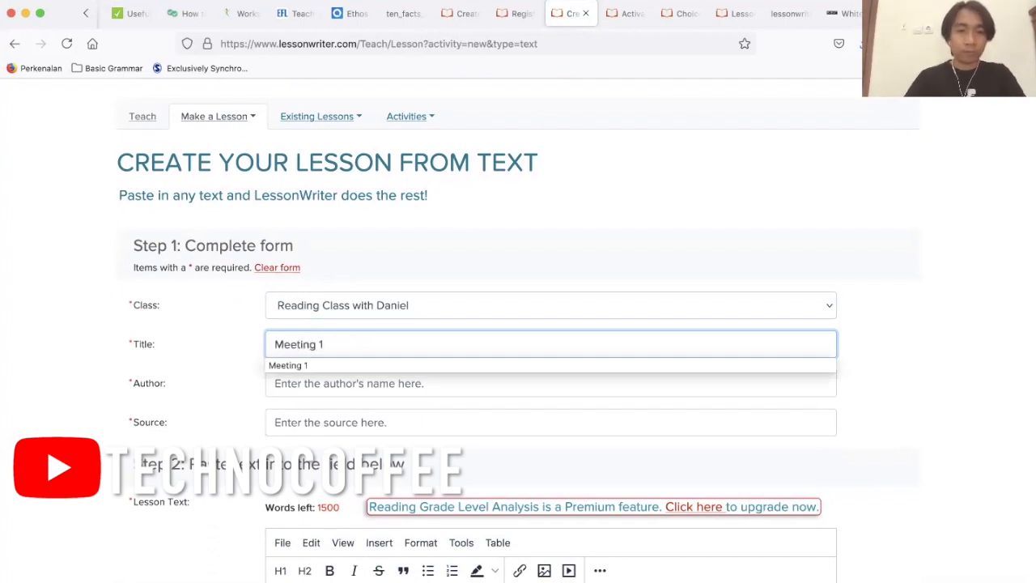
scroll(576, 331, "down", 1)
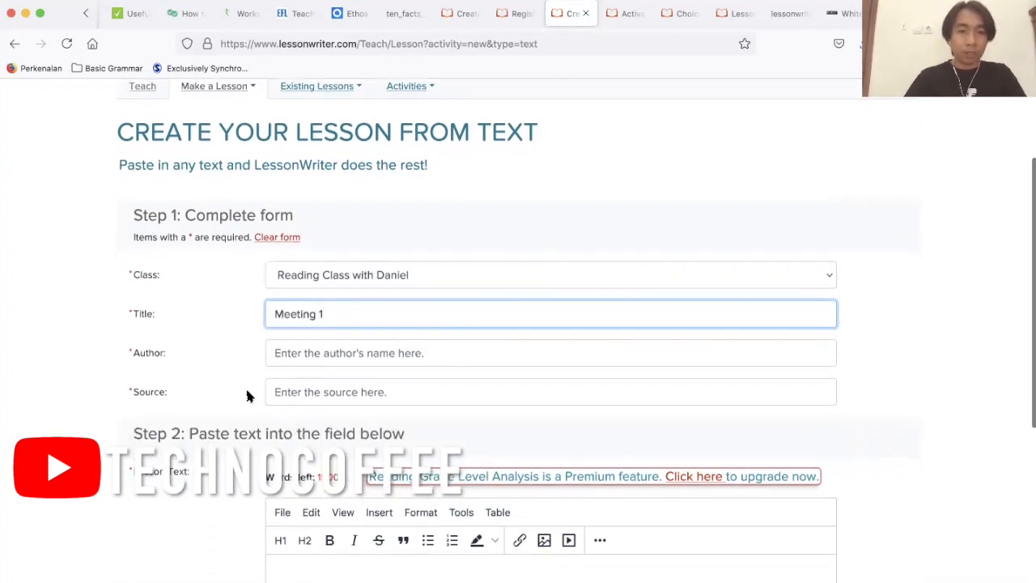
left_click(307, 349)
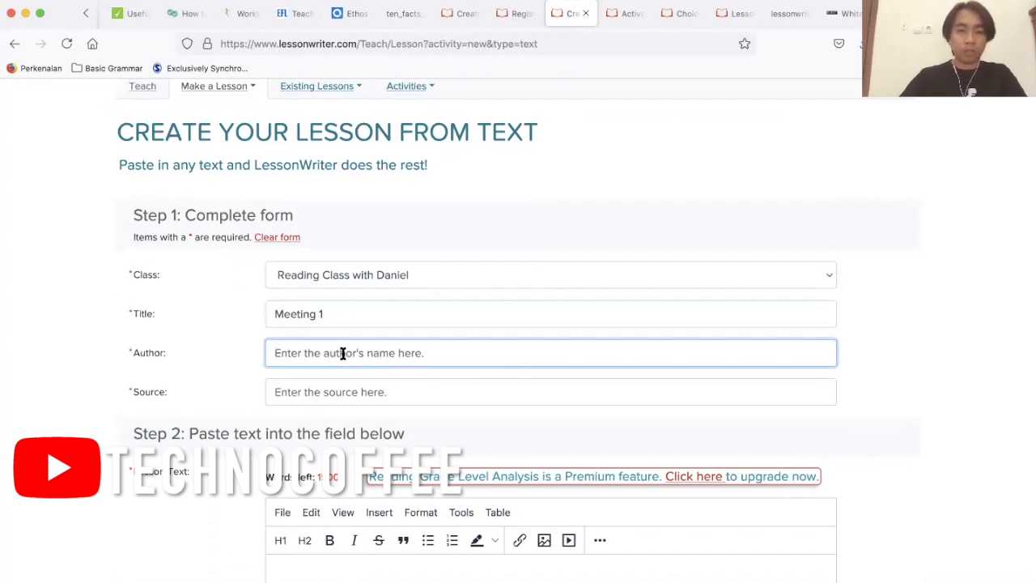
type("Daniwl")
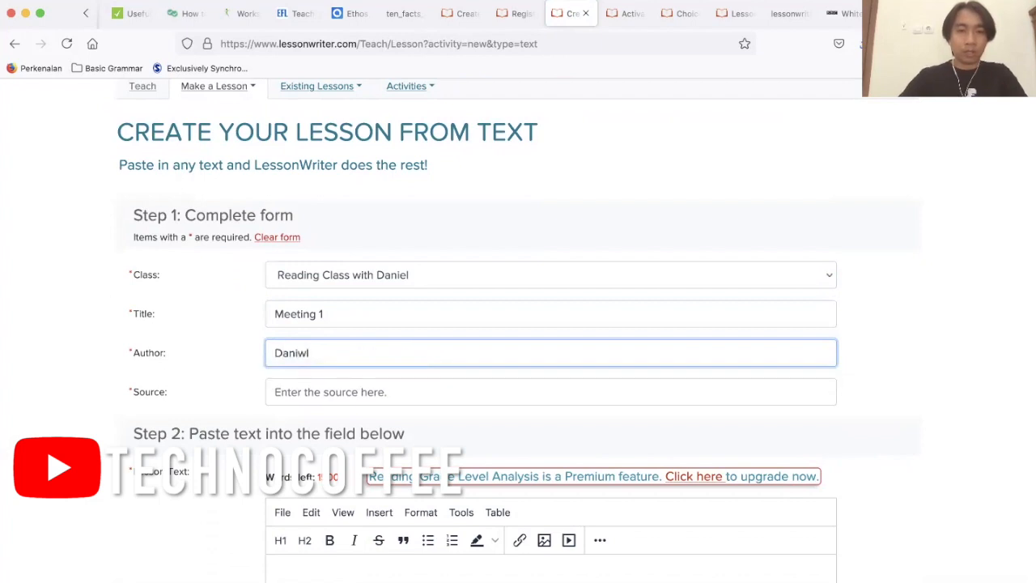
key("BackSpace")
key("BackSpace")
type("el Widhiatama")
left_click(388, 397)
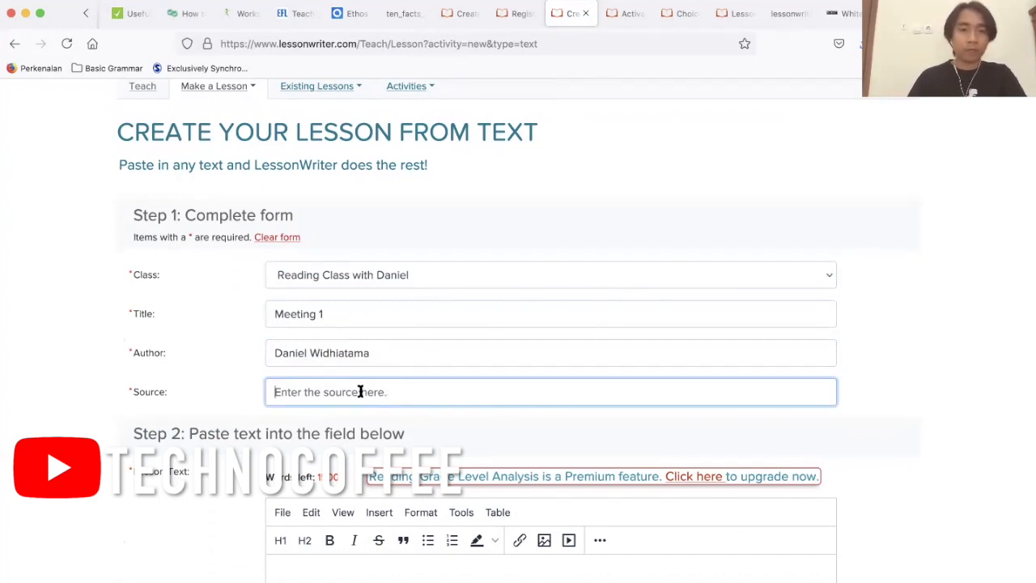
left_click(360, 392)
type("https://www.bbc.com/news/world-asia-57437649")
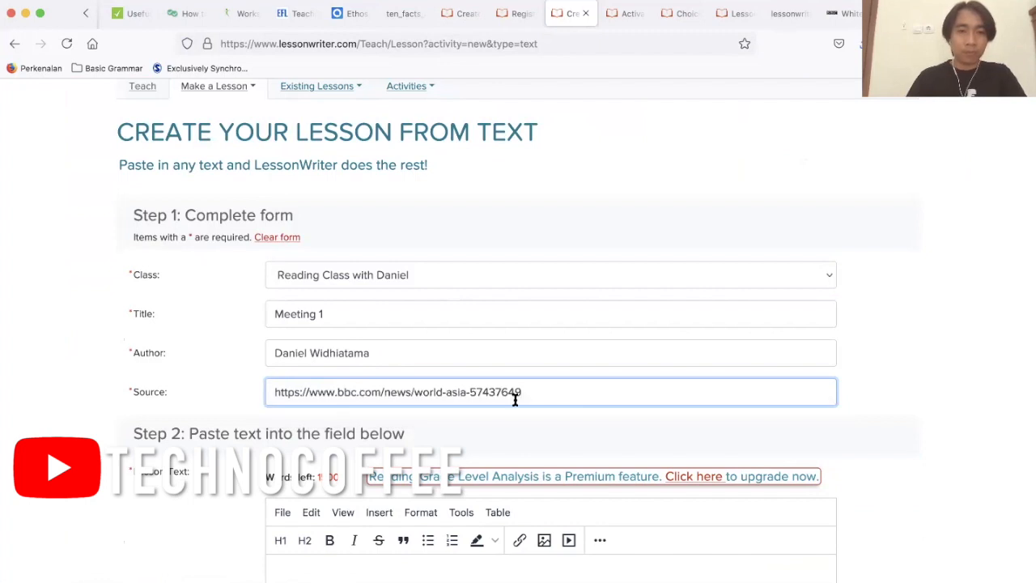
Paste the article "White rhino Emma travels to Japan to find love and a mate" as the lesson text and create the lesson from it.
scroll(515, 399, "down", 5)
left_click(559, 429)
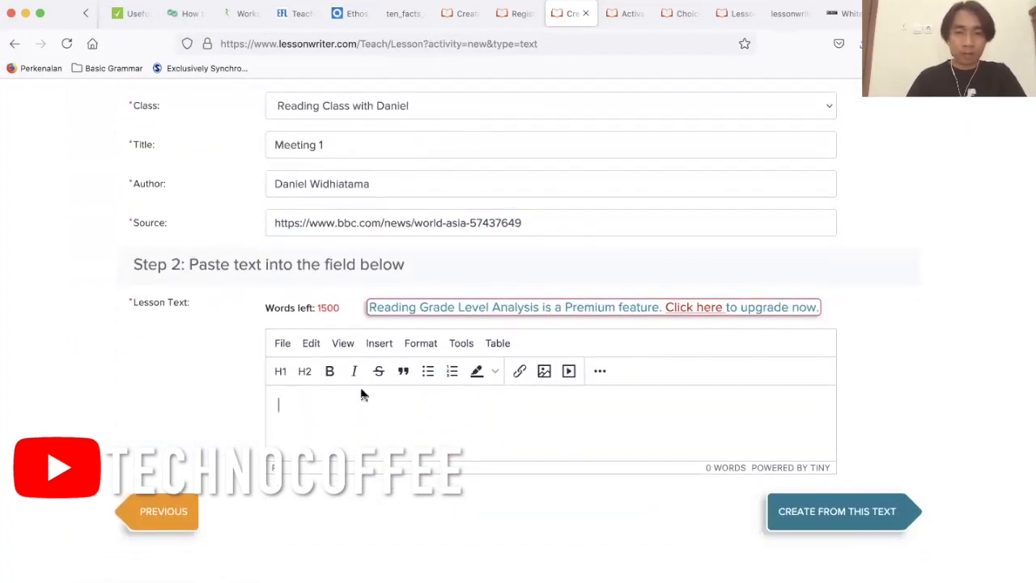
scroll(361, 388, "down", 1)
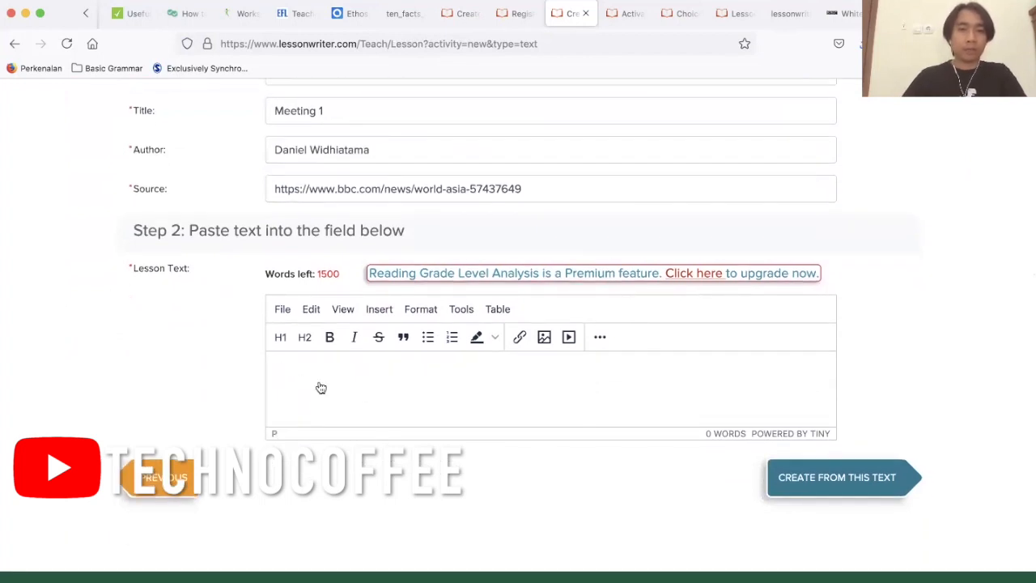
key("super+v")
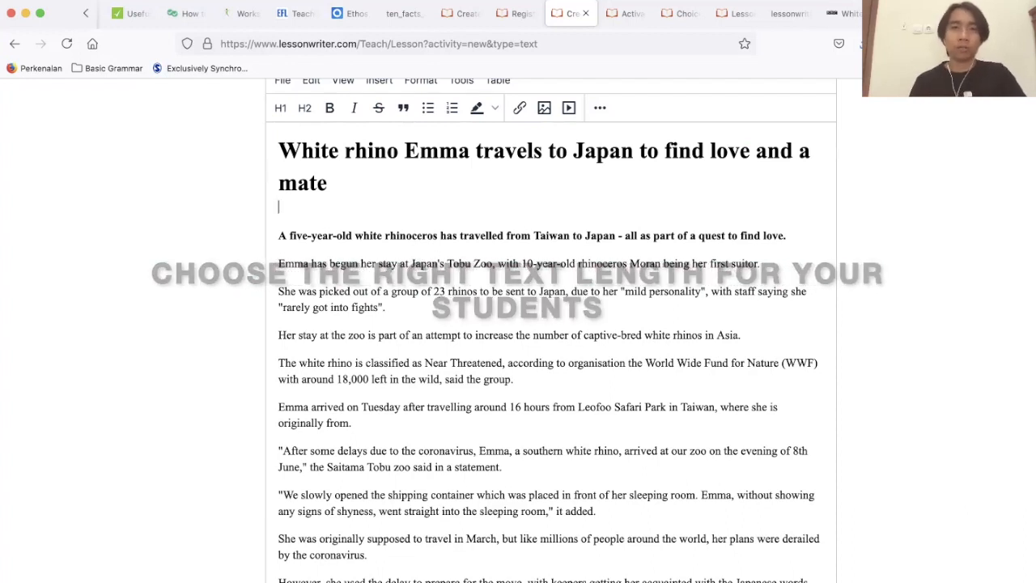
scroll(375, 322, "down", 10)
scroll(375, 322, "up", 10)
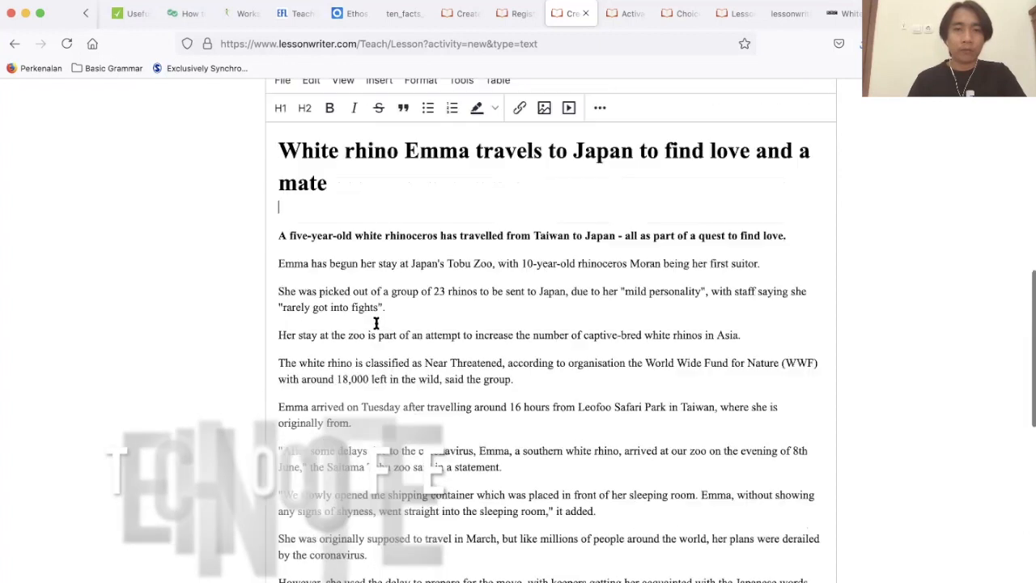
scroll(376, 322, "up", 1)
scroll(378, 321, "down", 7)
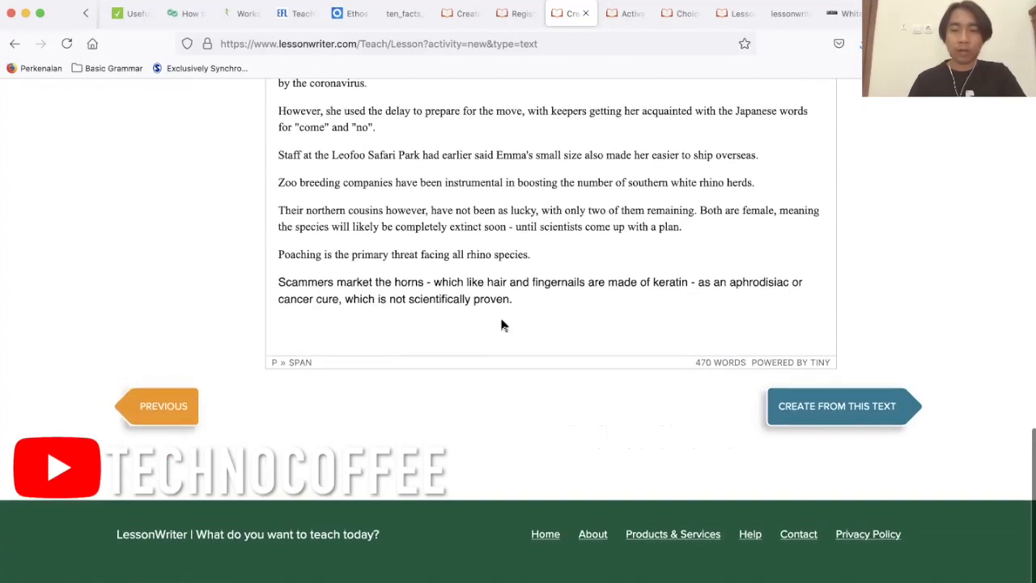
left_click(847, 417)
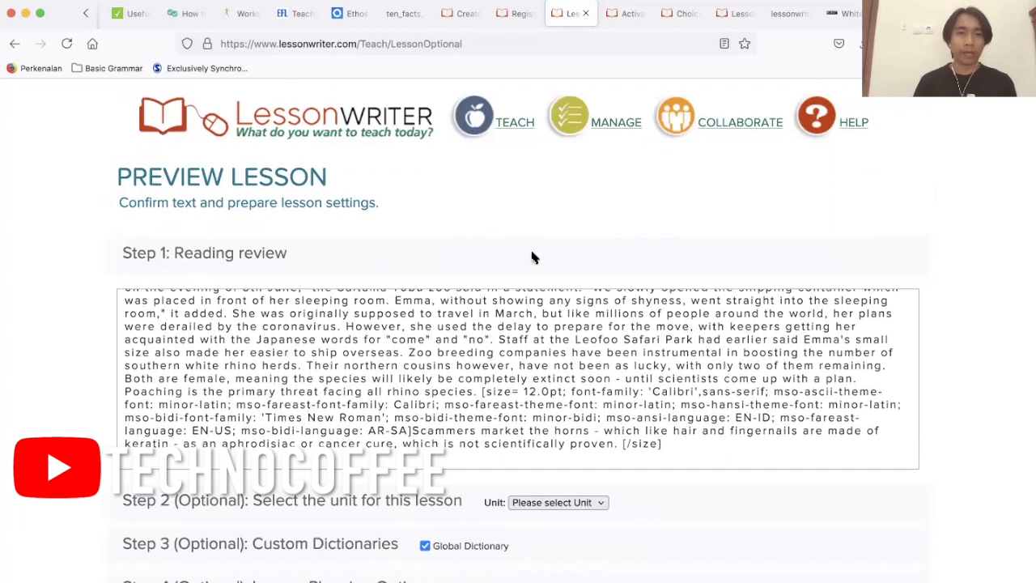
Enter the lesson objective "The students are able to share their thoughts about the text.".
scroll(532, 258, "down", 5)
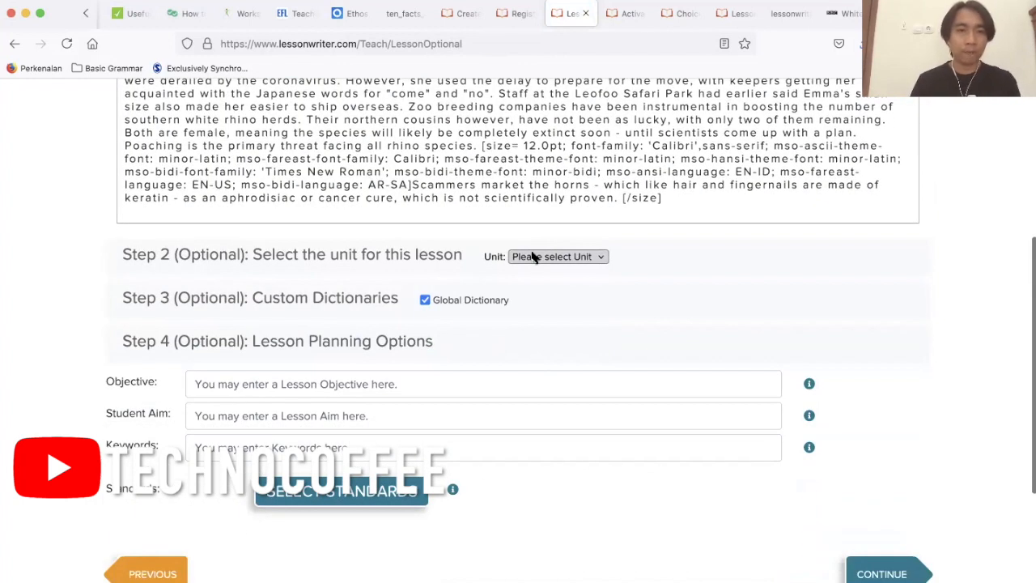
scroll(532, 258, "down", 1)
left_click(484, 350)
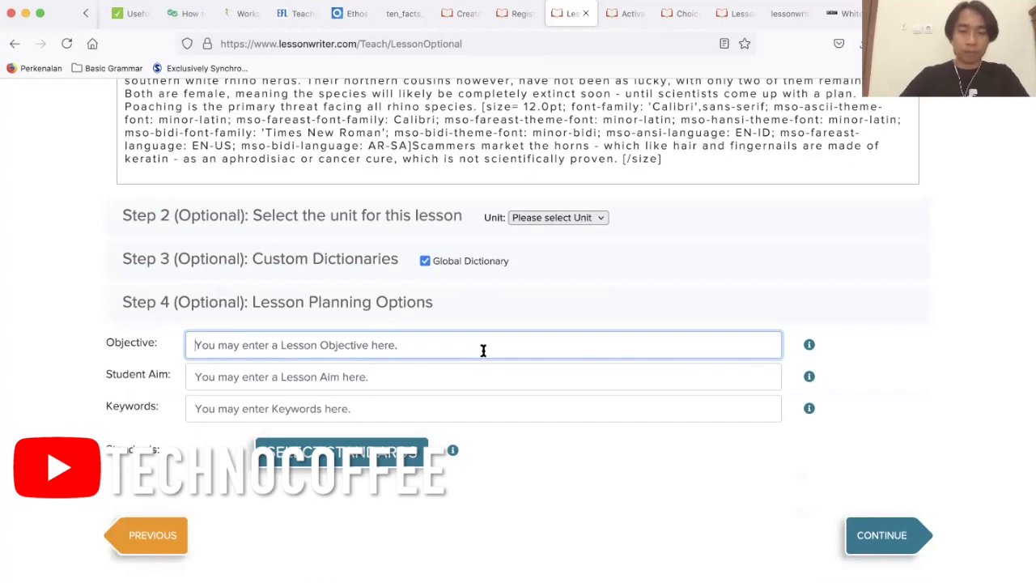
type("The students are able to")
scroll(257, 298, "down", 2)
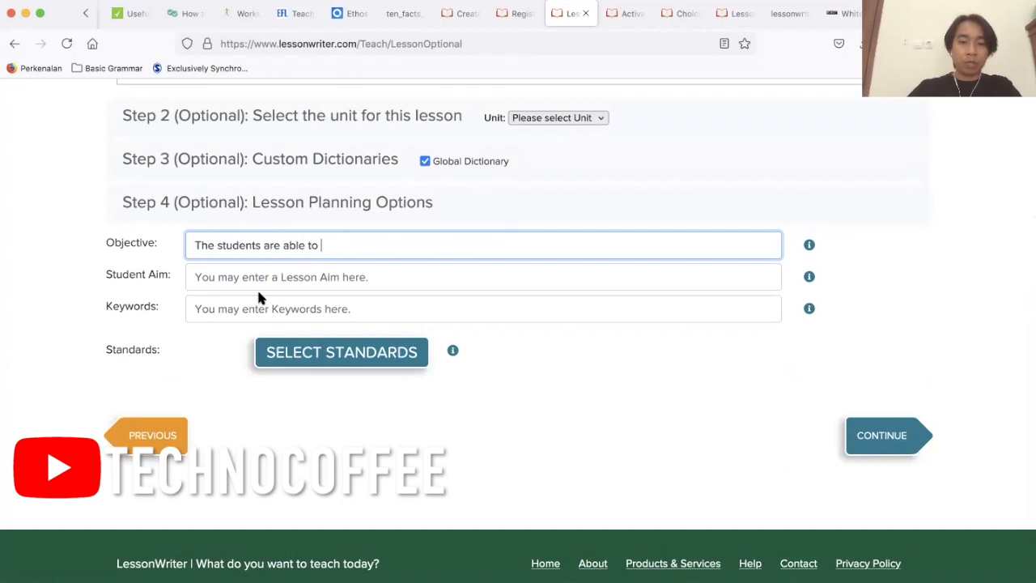
type("share theo")
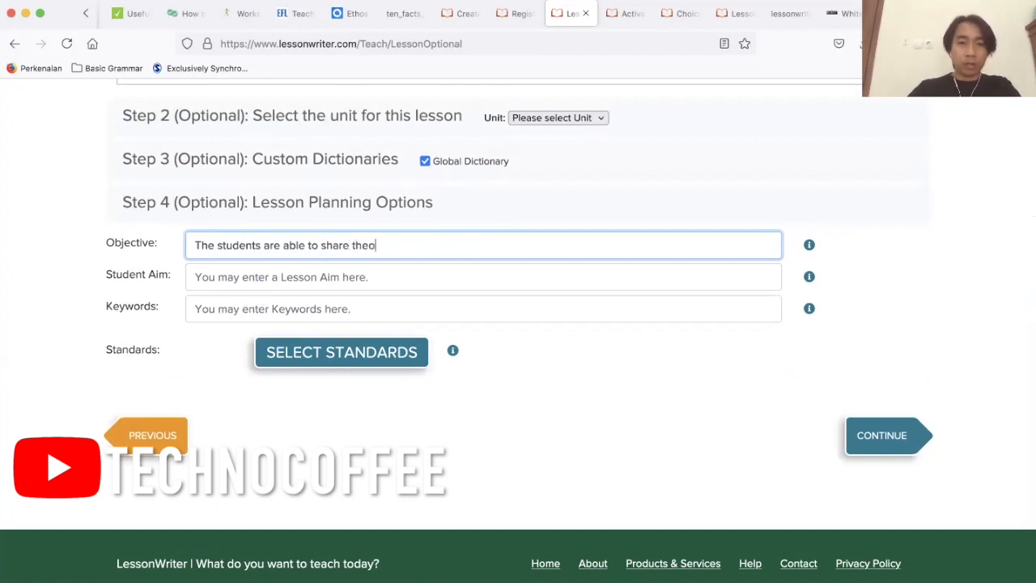
key("BackSpace")
type("ir th")
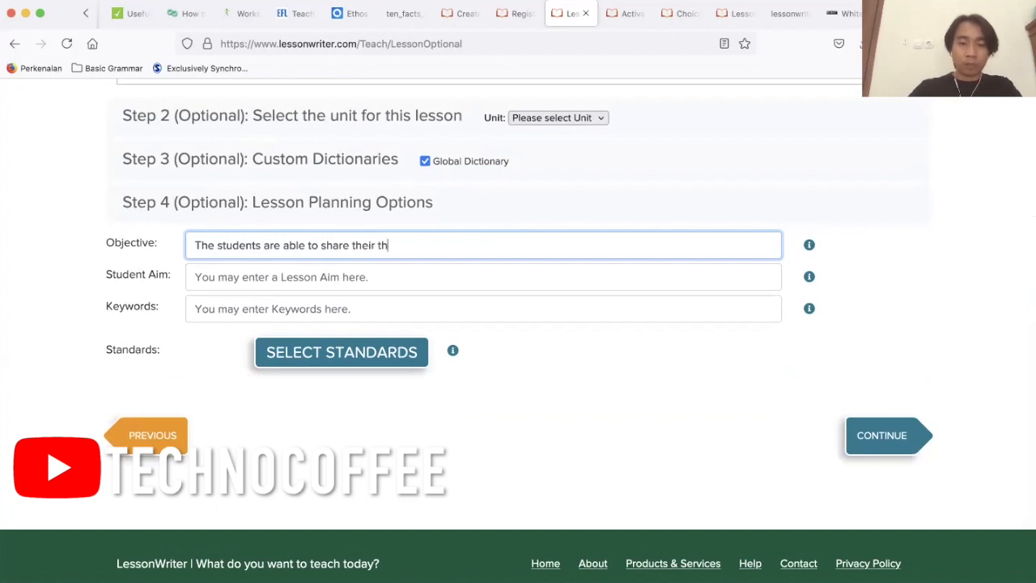
type("oughts about")
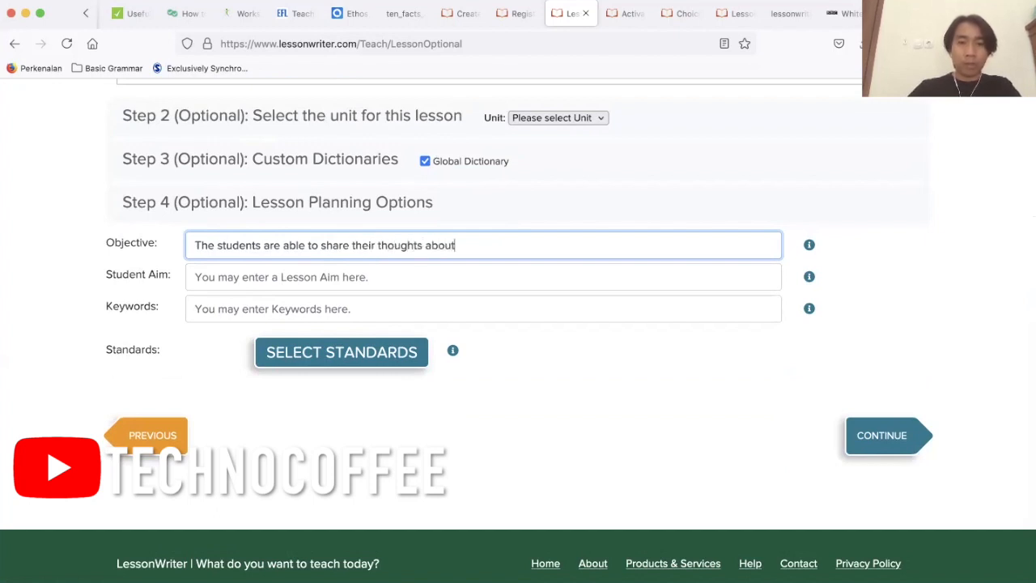
type(" the text.")
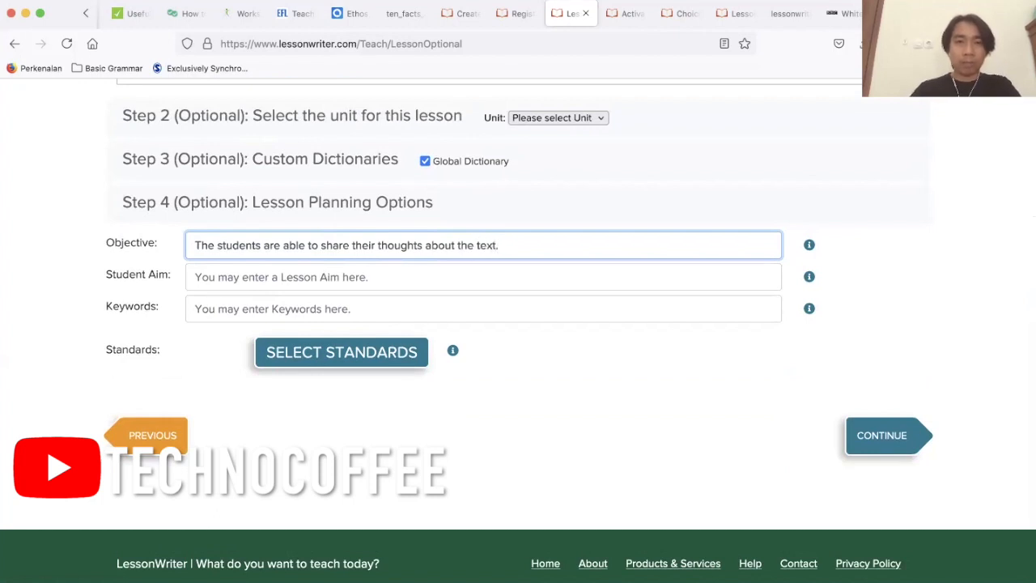
mouse_move(810, 245)
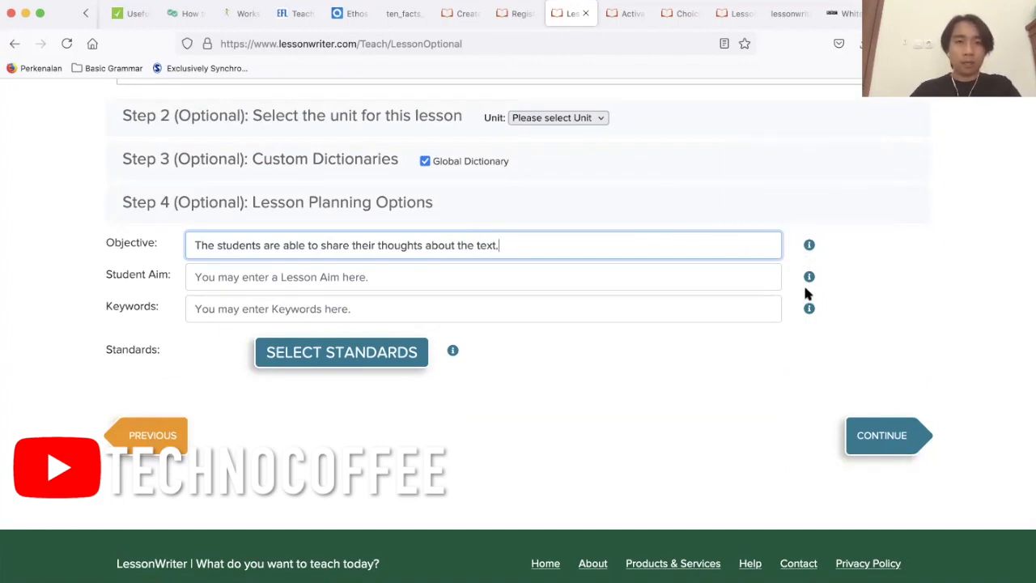
mouse_move(811, 278)
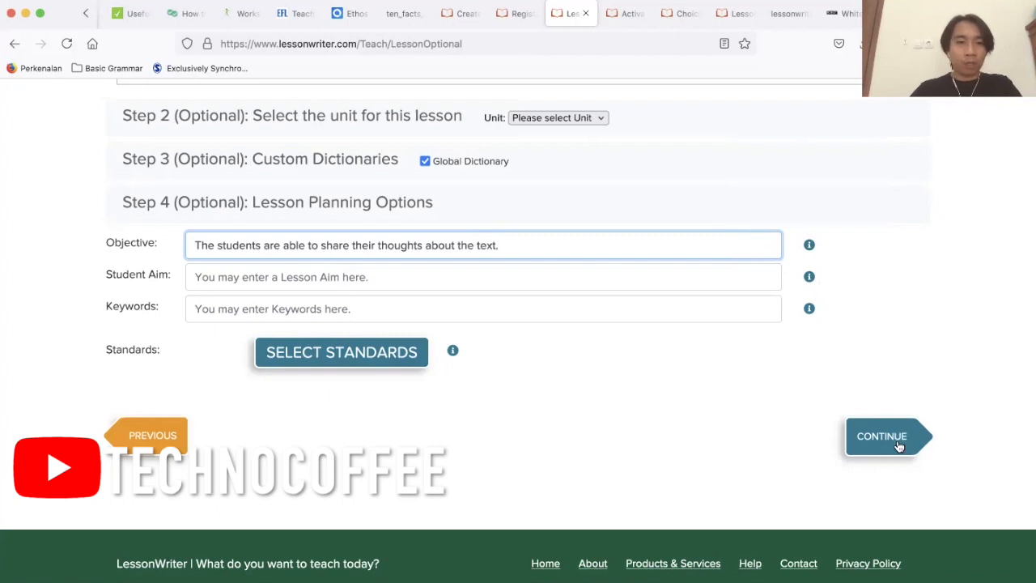
Select NCTE Secondary standards 1, 2 and 3 for the lesson and apply the selection.
left_click(362, 358)
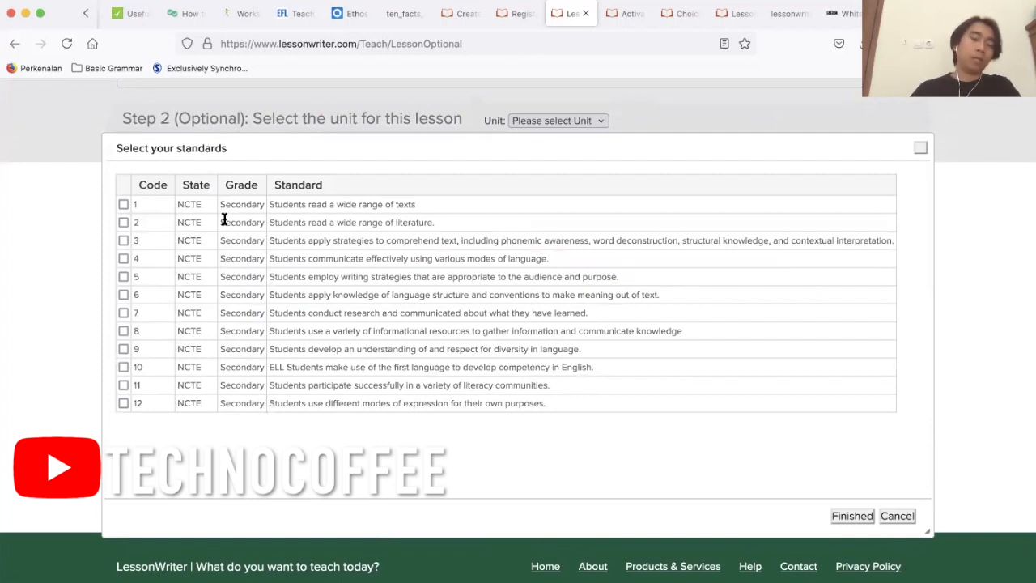
left_click(123, 204)
left_click(123, 241)
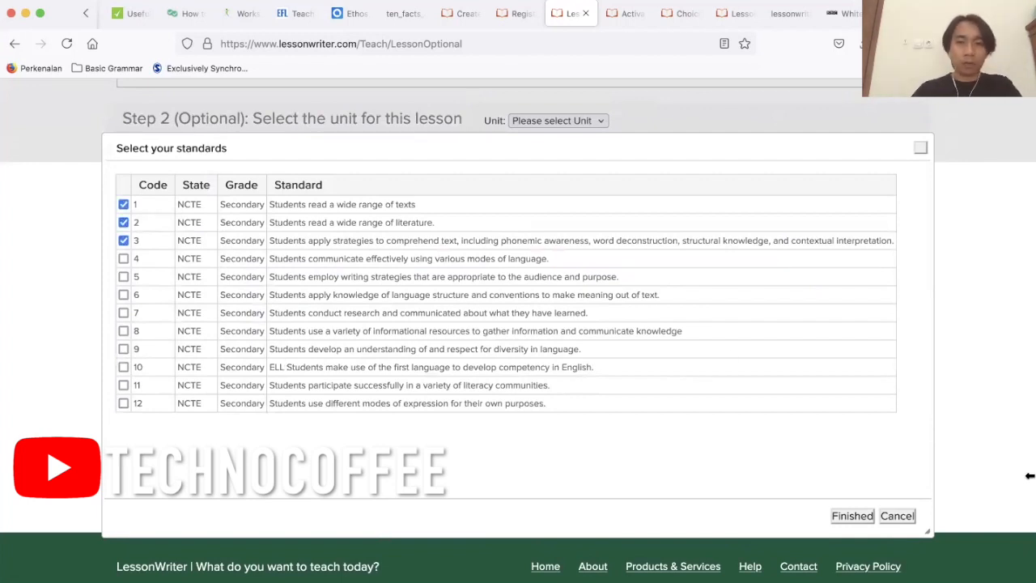
left_click(858, 516)
Add NCTE Secondary standards 4 and 5 to the selection and continue to the lesson processing options.
left_click(414, 360)
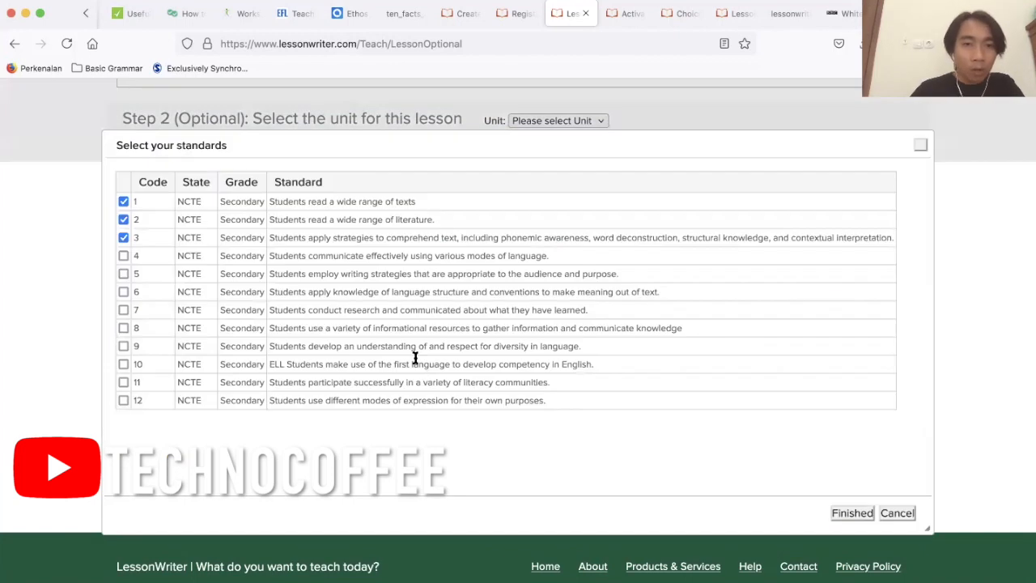
left_click(124, 255)
left_click(123, 273)
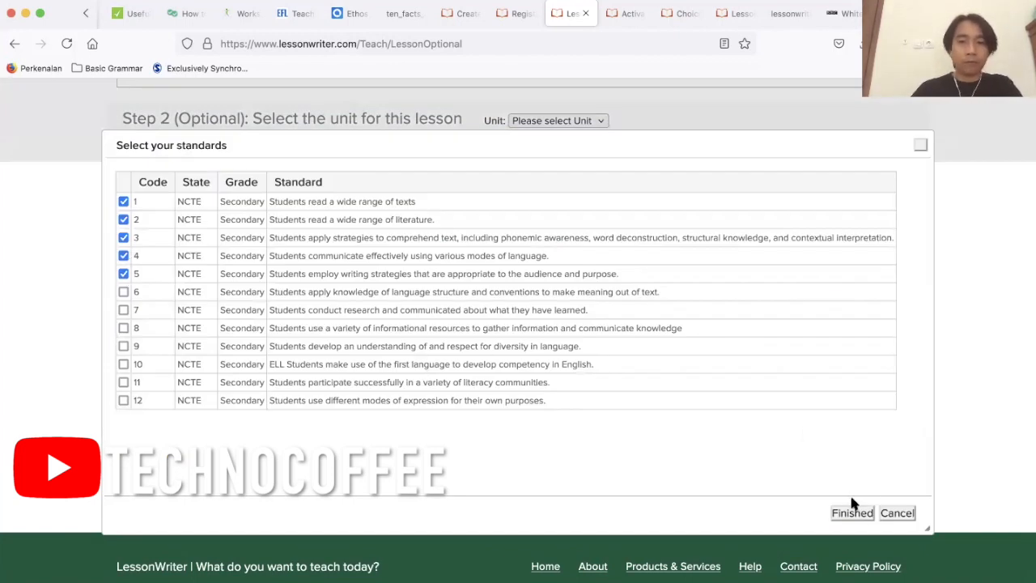
left_click(852, 513)
scroll(541, 365, "down", 1)
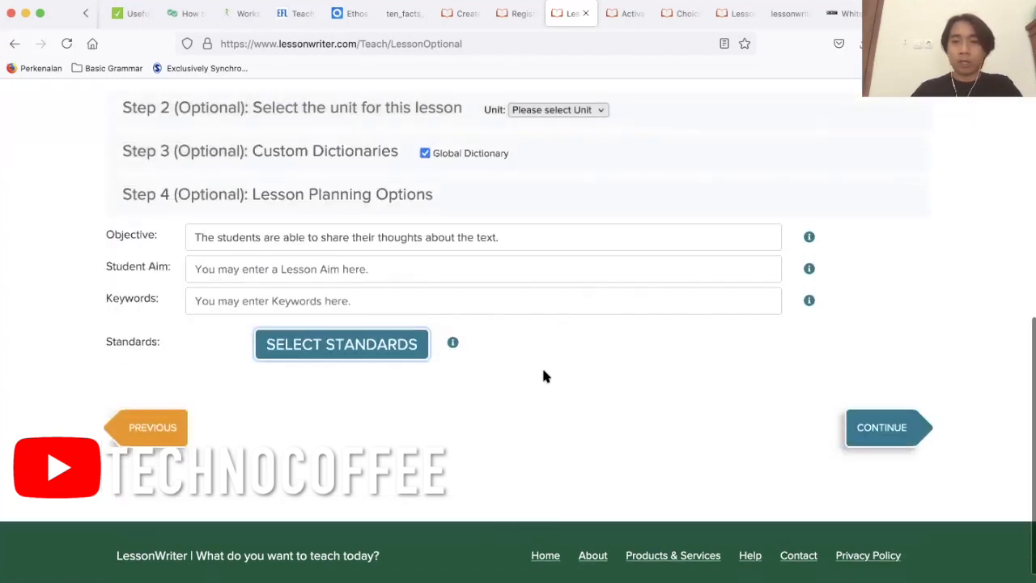
left_click(888, 414)
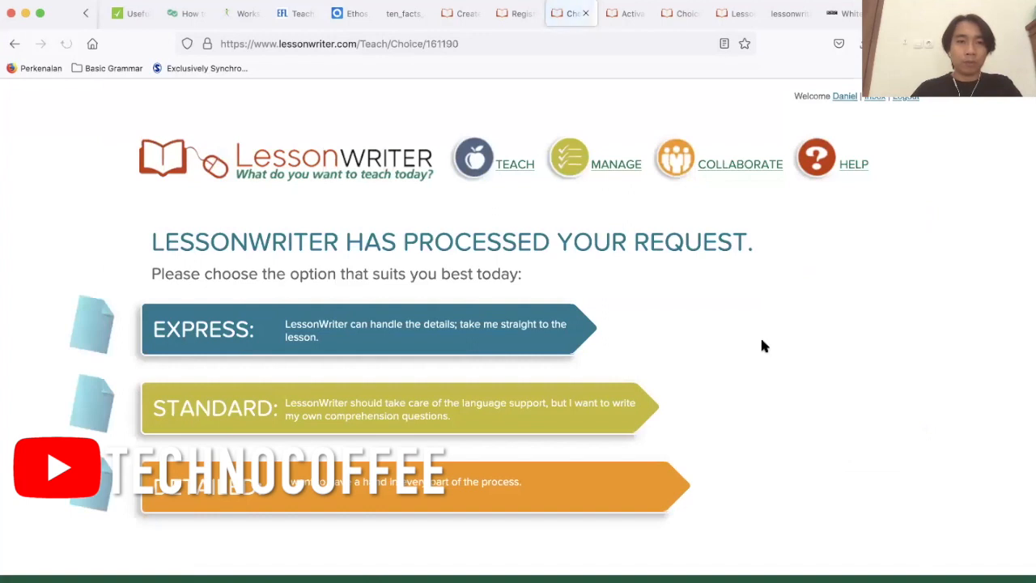
Choose the Express option for the processed lesson, opening its Design page in a new browser tab.
scroll(764, 346, "down", 2)
scroll(762, 344, "up", 2)
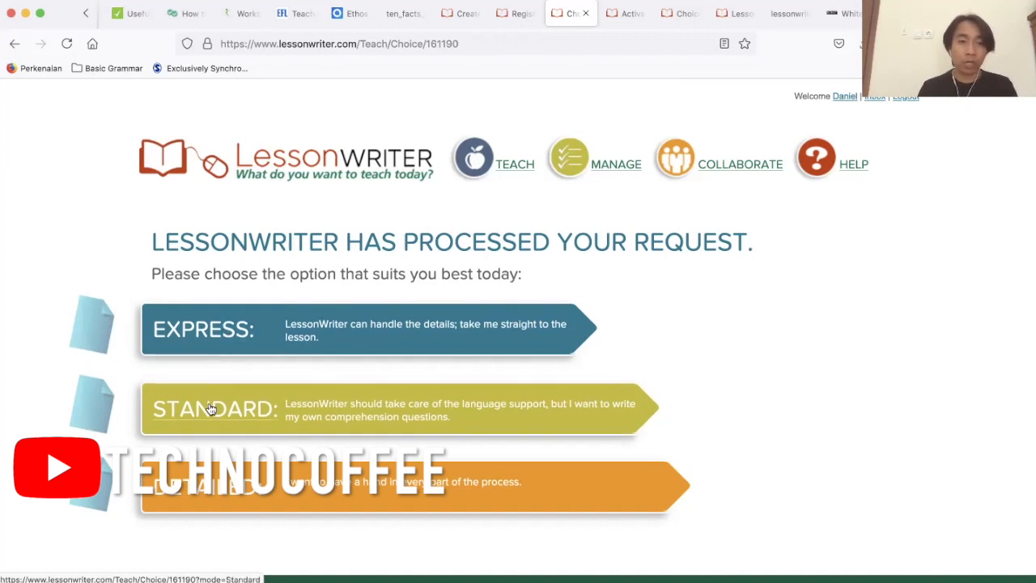
right_click(233, 331)
left_click(242, 335)
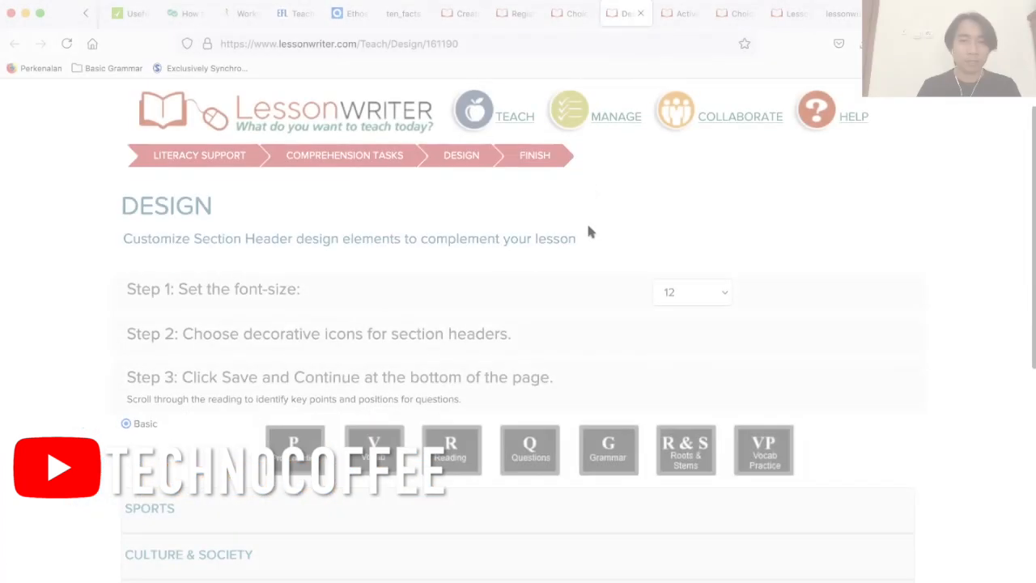
Review the font size and section header icon sets, keep size 12 with the Basic icons, and save the design.
scroll(588, 232, "down", 3)
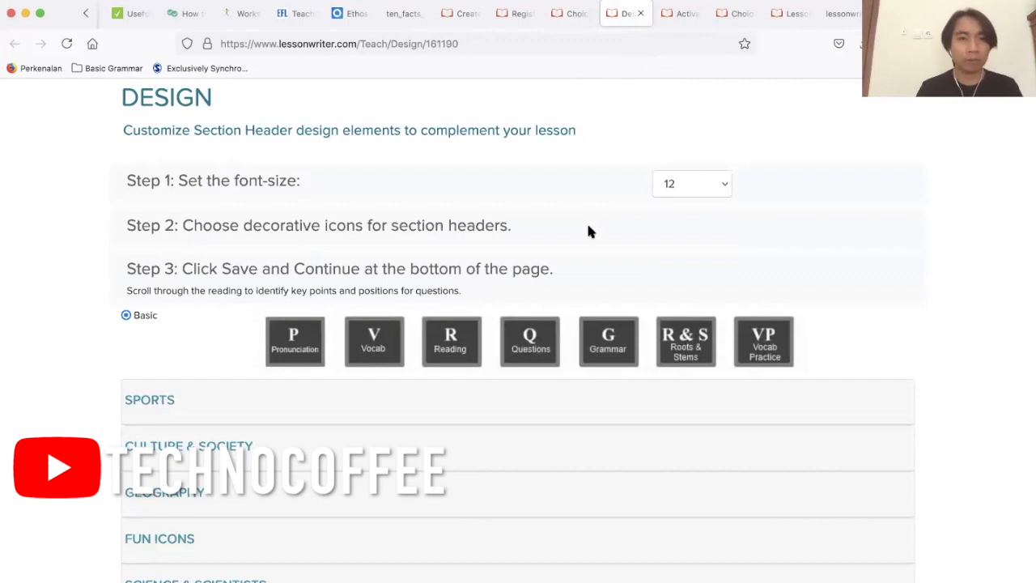
scroll(588, 232, "up", 1)
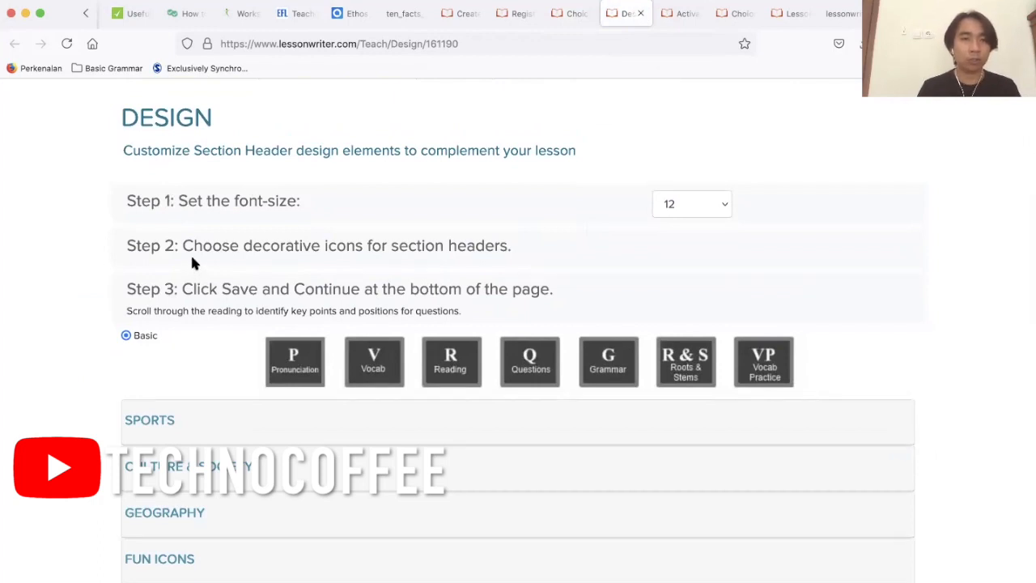
scroll(385, 264, "down", 1)
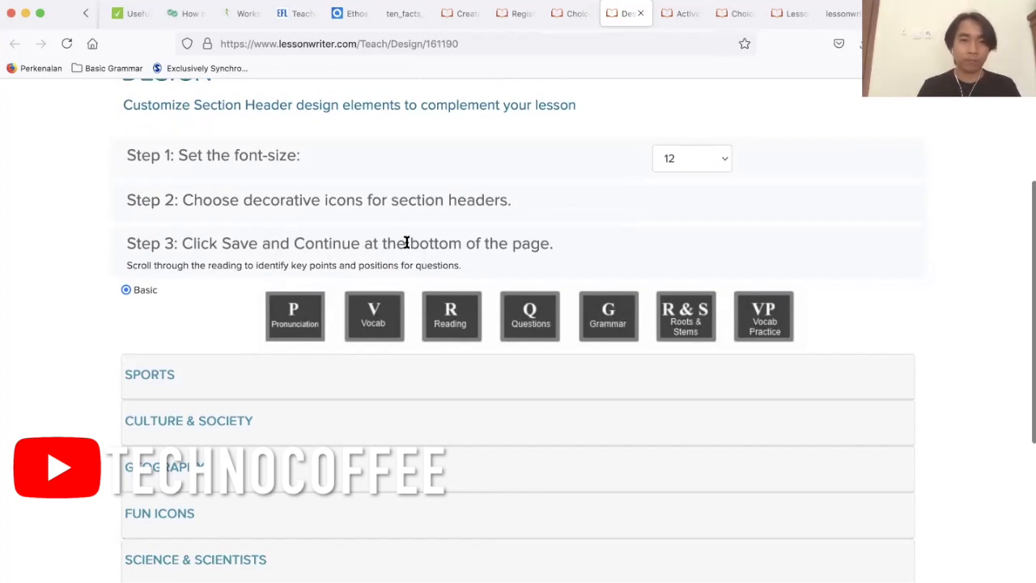
scroll(406, 243, "down", 1)
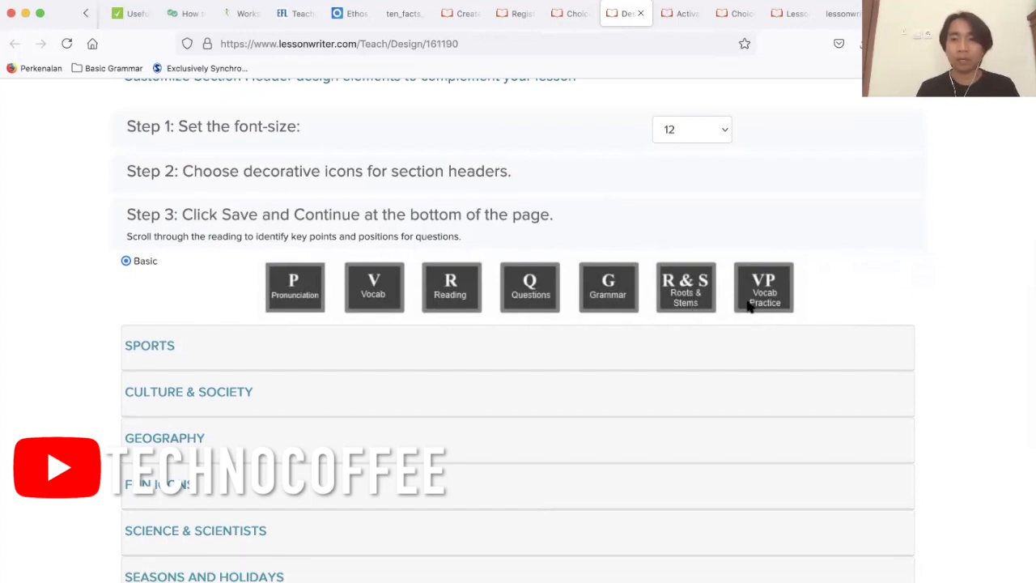
scroll(749, 306, "down", 5)
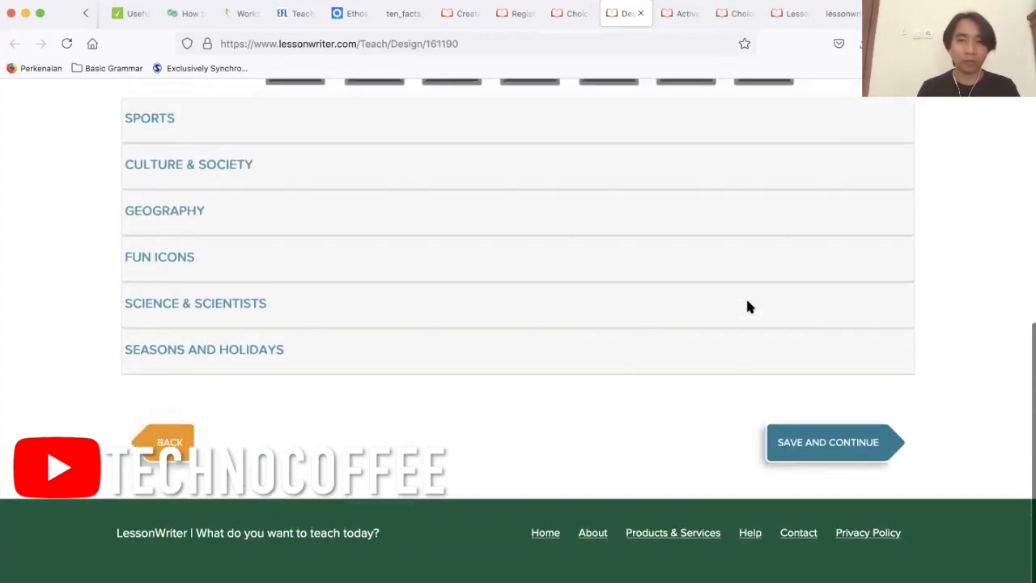
left_click(823, 447)
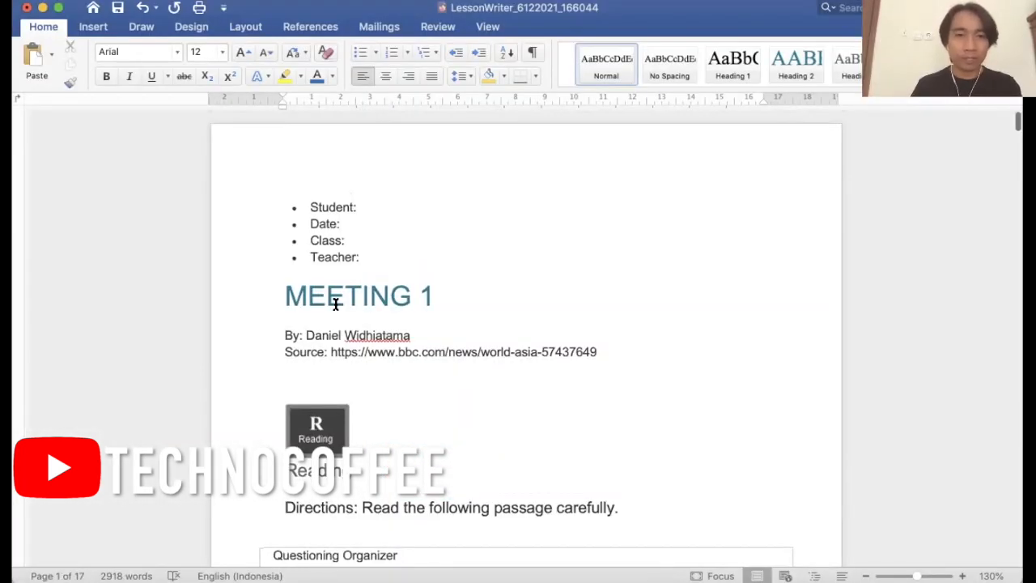
Review the Reading section of the generated lesson document, from the Questioning Organizer through the passage to its numbered comprehension questions.
scroll(336, 304, "down", 5)
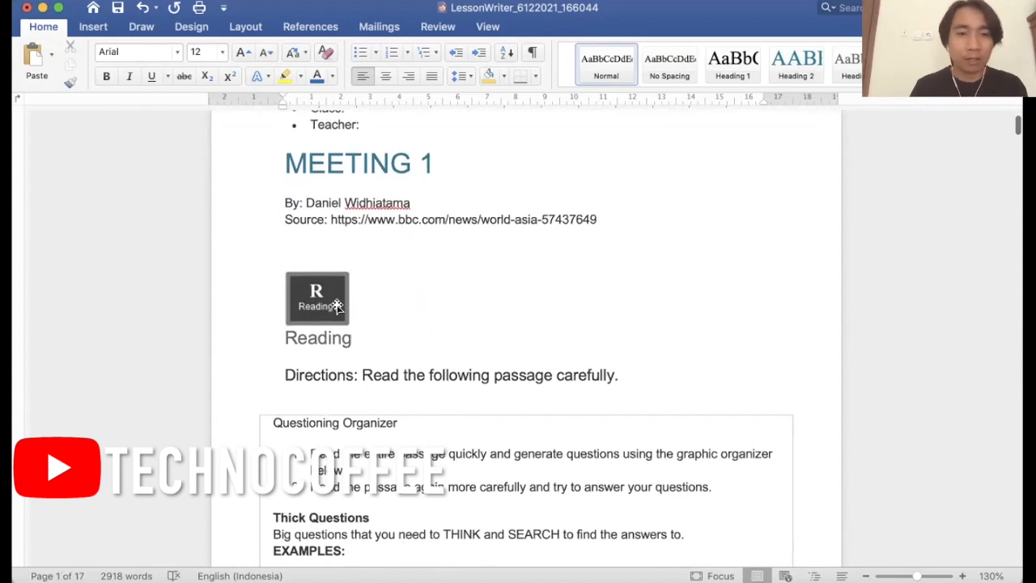
scroll(336, 306, "down", 5)
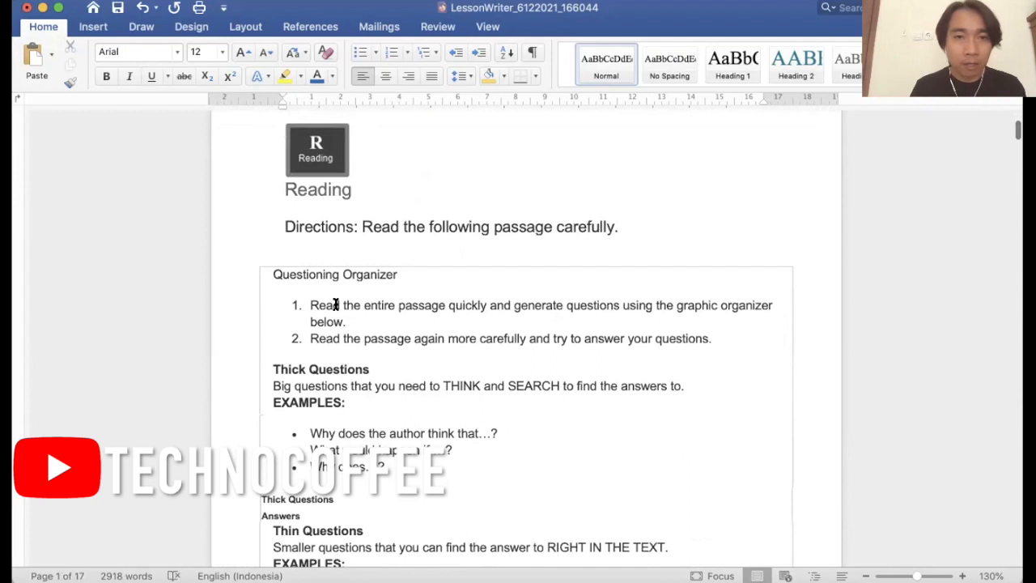
scroll(335, 304, "down", 14)
scroll(336, 312, "down", 18)
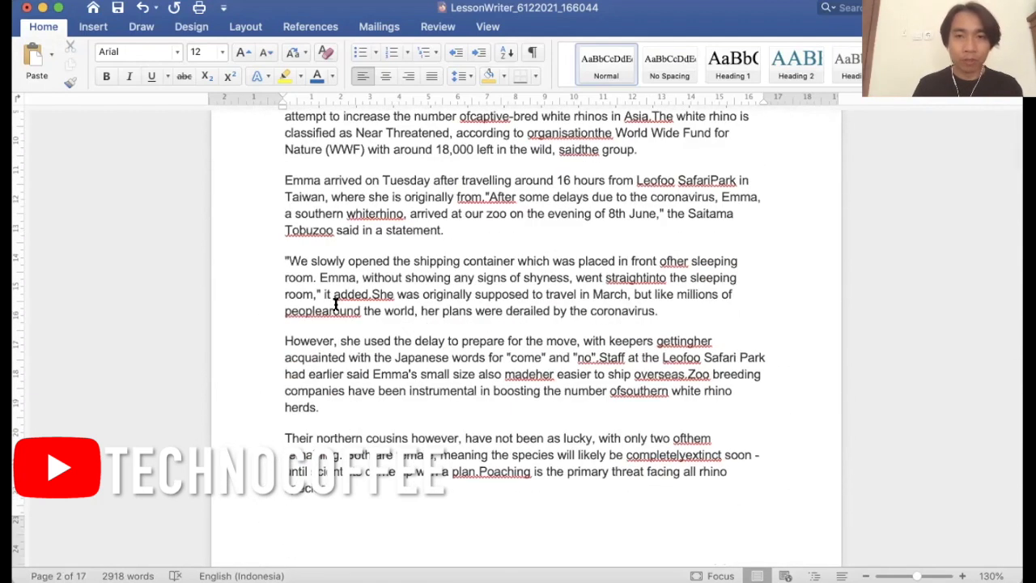
scroll(335, 304, "down", 12)
scroll(335, 304, "down", 9)
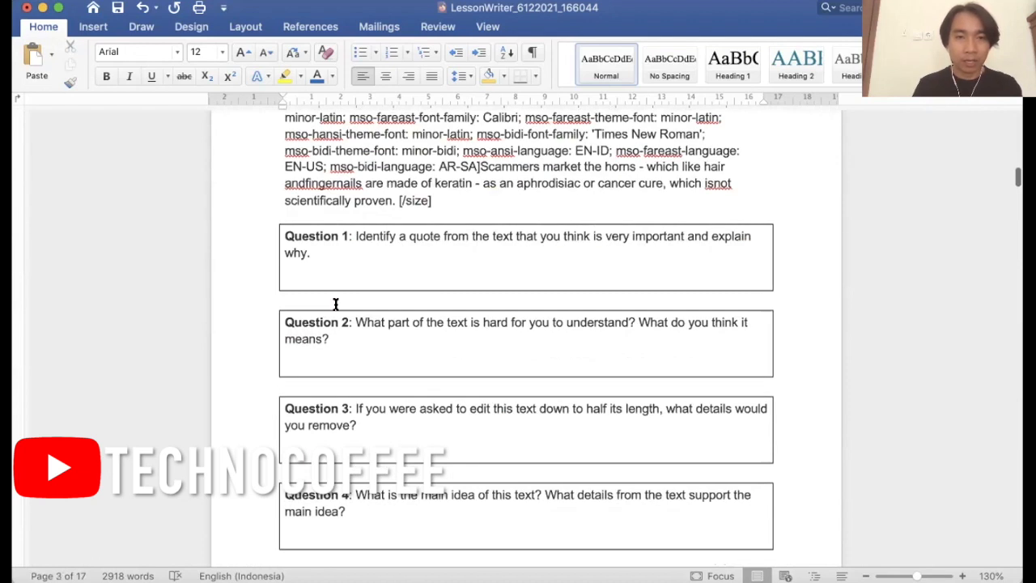
scroll(335, 304, "up", 2)
scroll(335, 303, "down", 20)
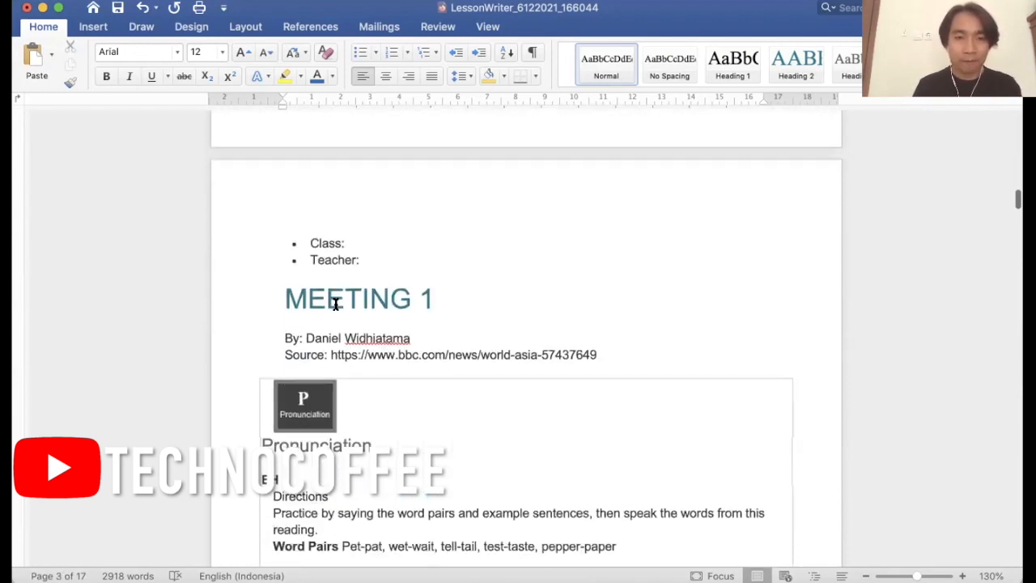
Examine the Pronunciation section's word pairs and example sentence, and the Vocabulary section's list of words and definitions.
scroll(335, 304, "down", 7)
scroll(335, 304, "down", 1)
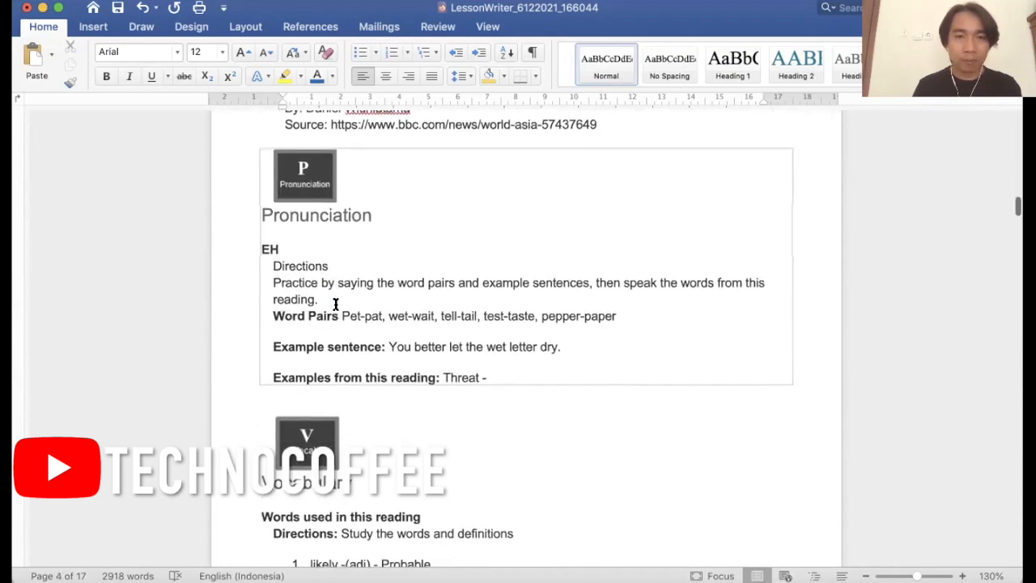
scroll(335, 304, "down", 1)
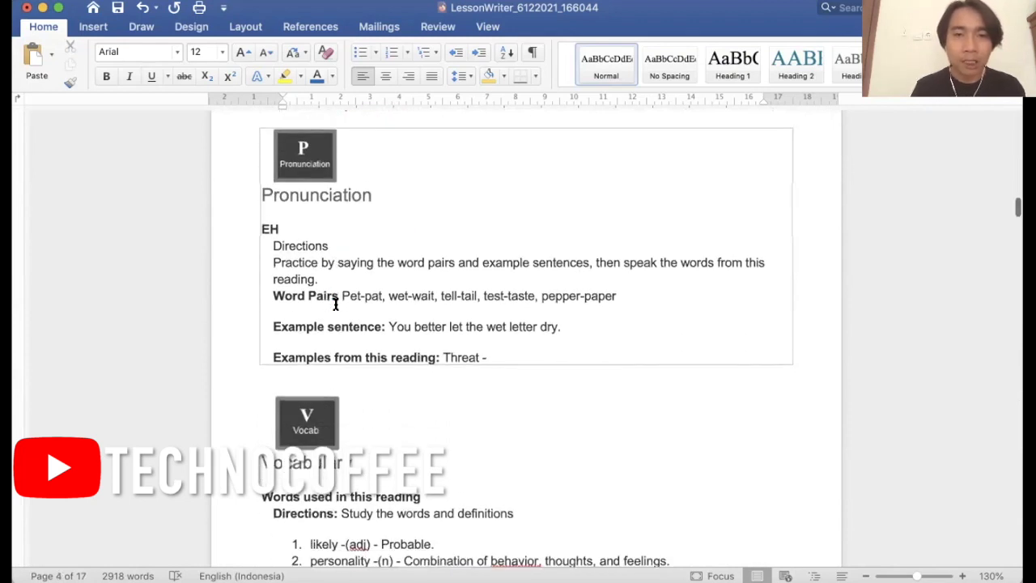
scroll(335, 303, "down", 4)
scroll(336, 304, "up", 3)
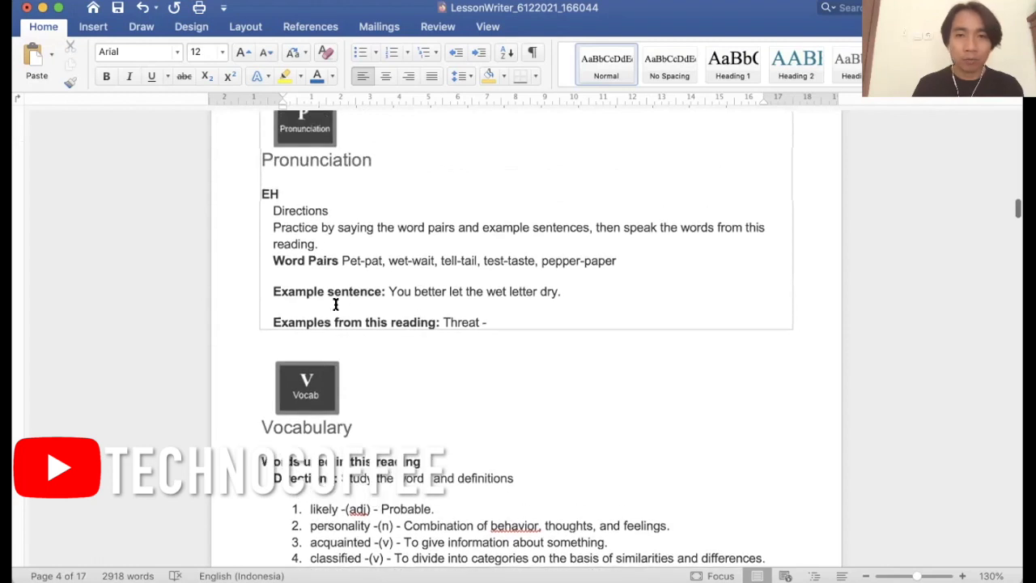
scroll(335, 303, "down", 1)
scroll(335, 304, "up", 2)
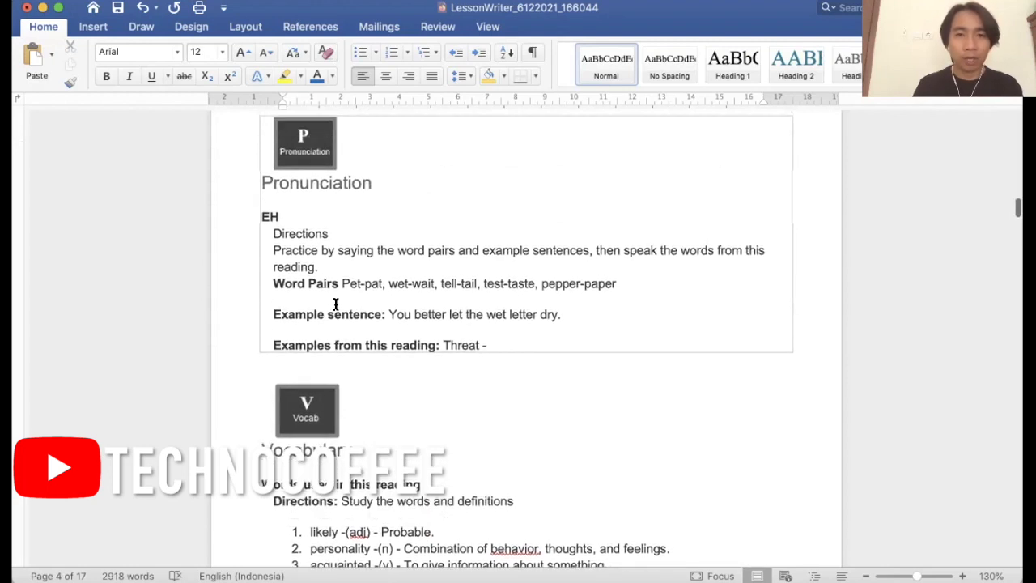
scroll(335, 304, "down", 1)
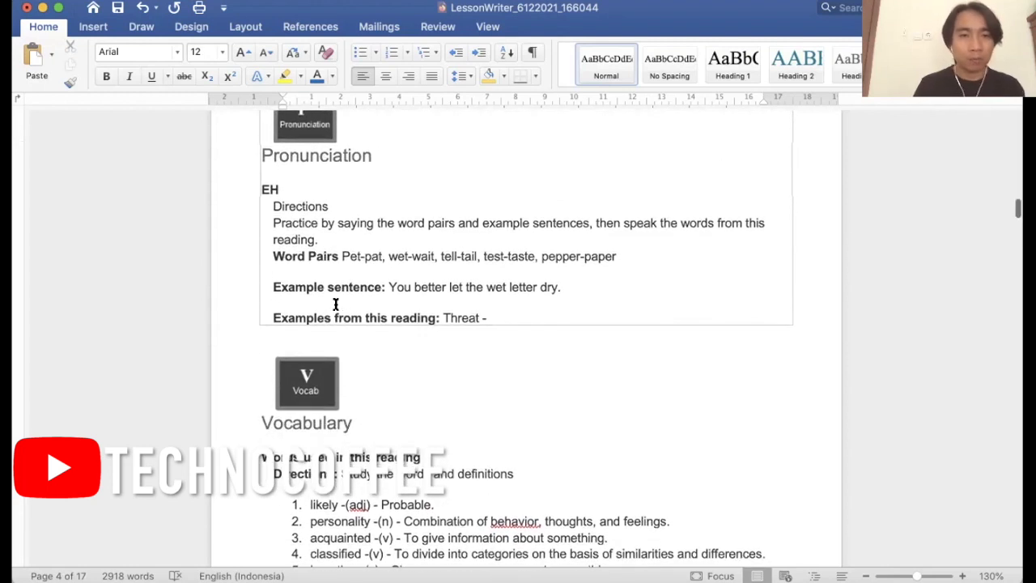
scroll(336, 304, "down", 8)
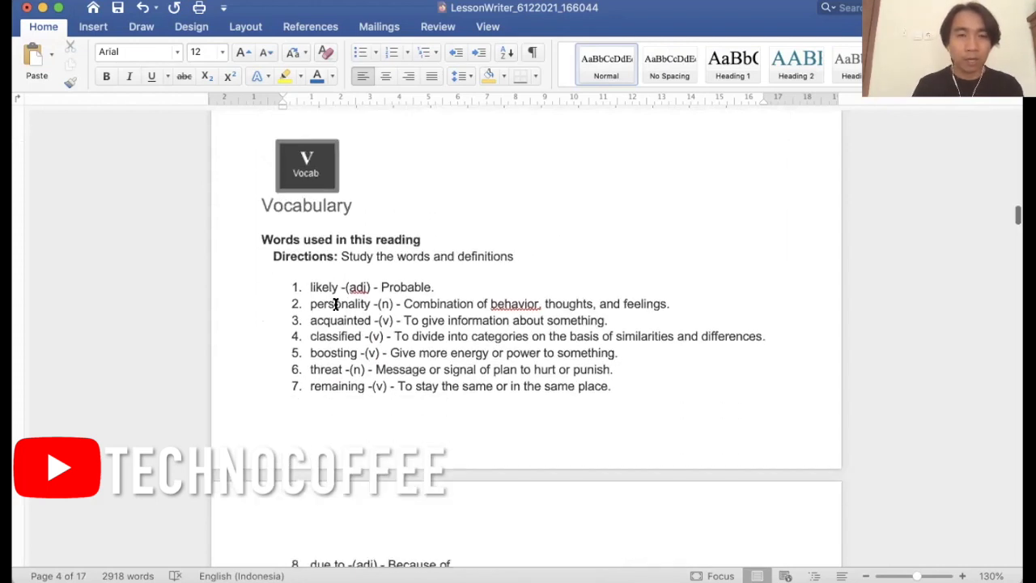
scroll(335, 304, "down", 1)
scroll(335, 304, "up", 1)
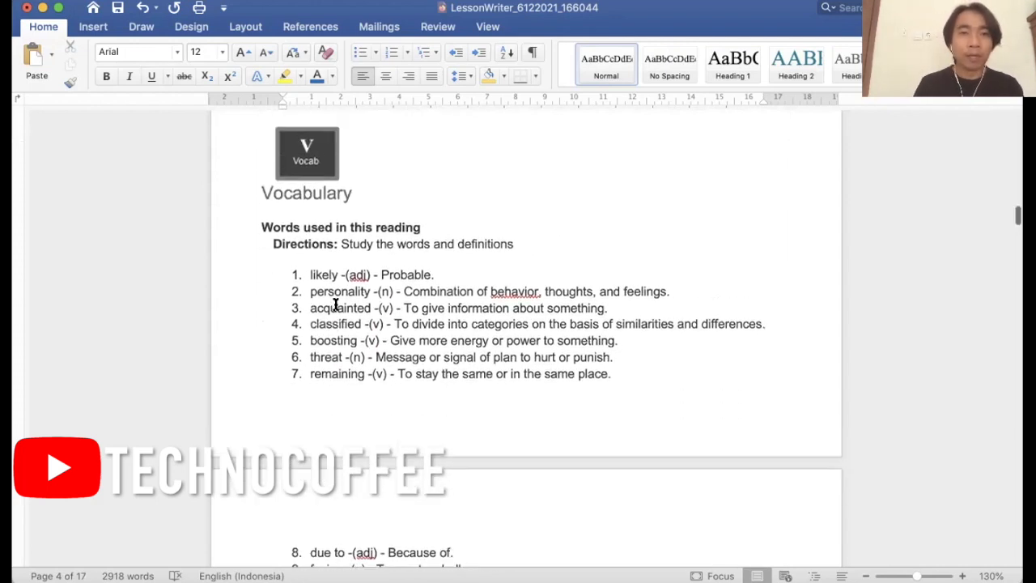
scroll(335, 304, "down", 7)
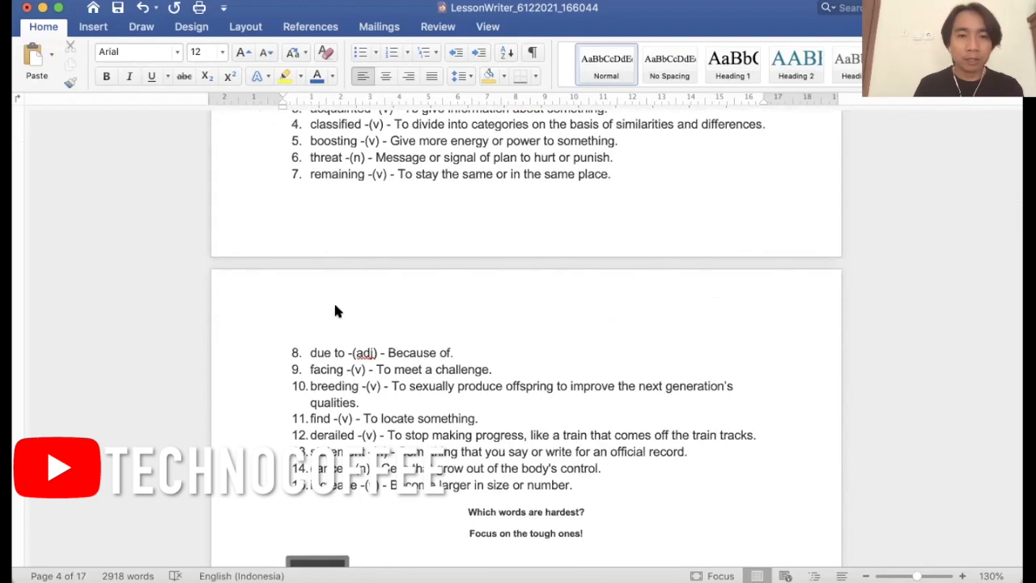
Examine the Focus on Grammar section on the simple present and the Word Roots & Stems exercises on the suffix -er.
scroll(336, 308, "down", 20)
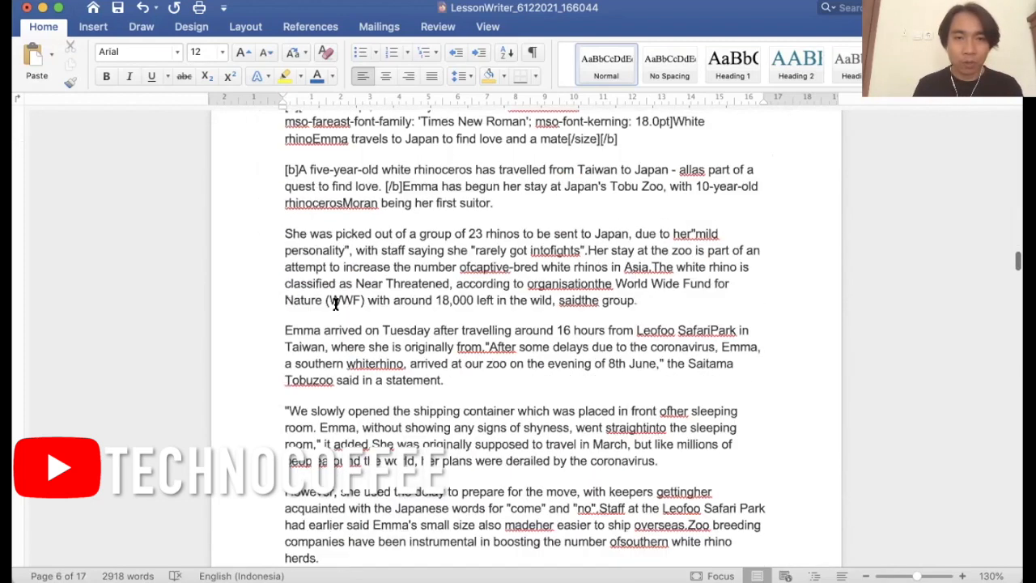
scroll(336, 305, "down", 20)
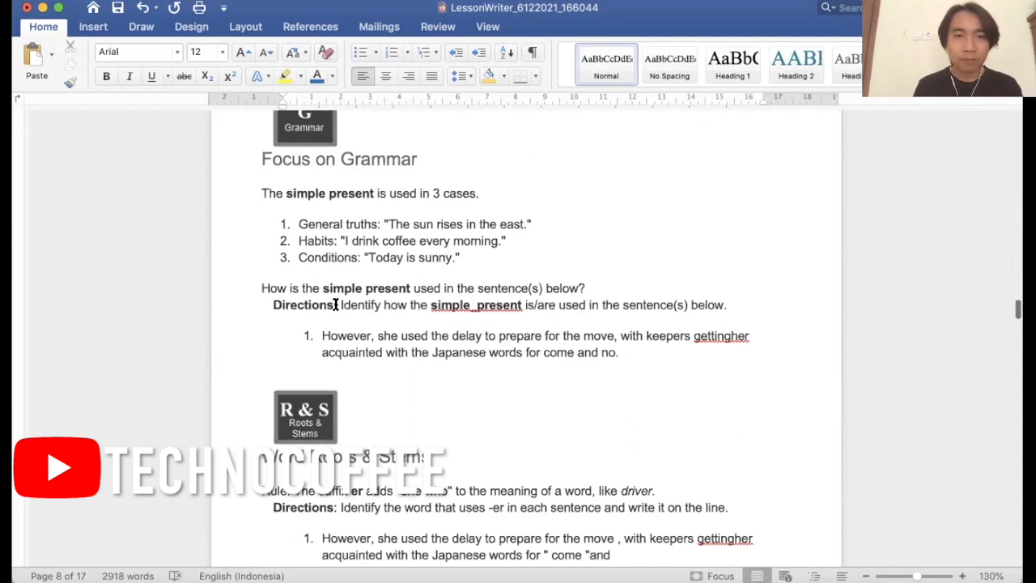
scroll(336, 304, "up", 2)
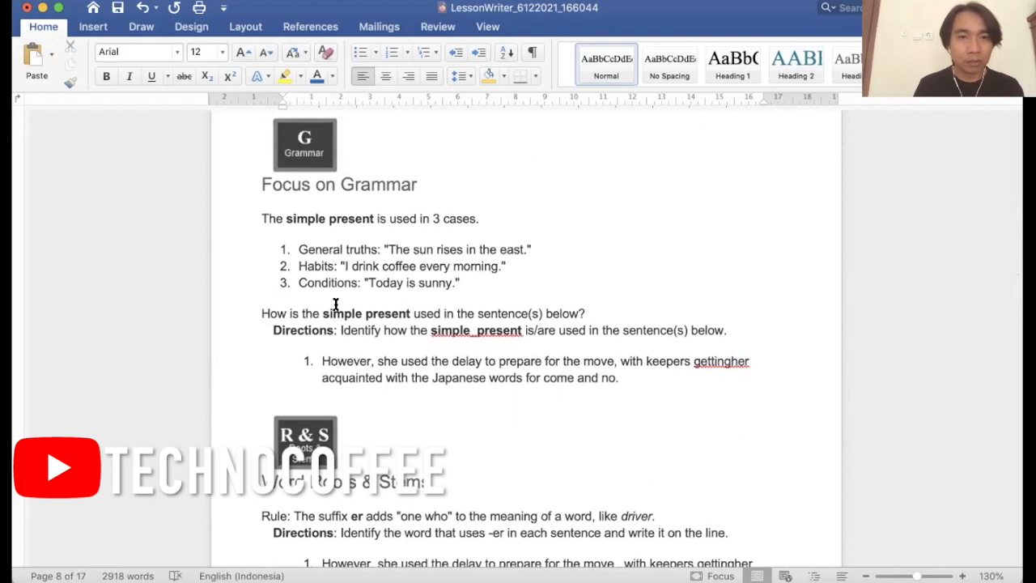
scroll(336, 304, "down", 10)
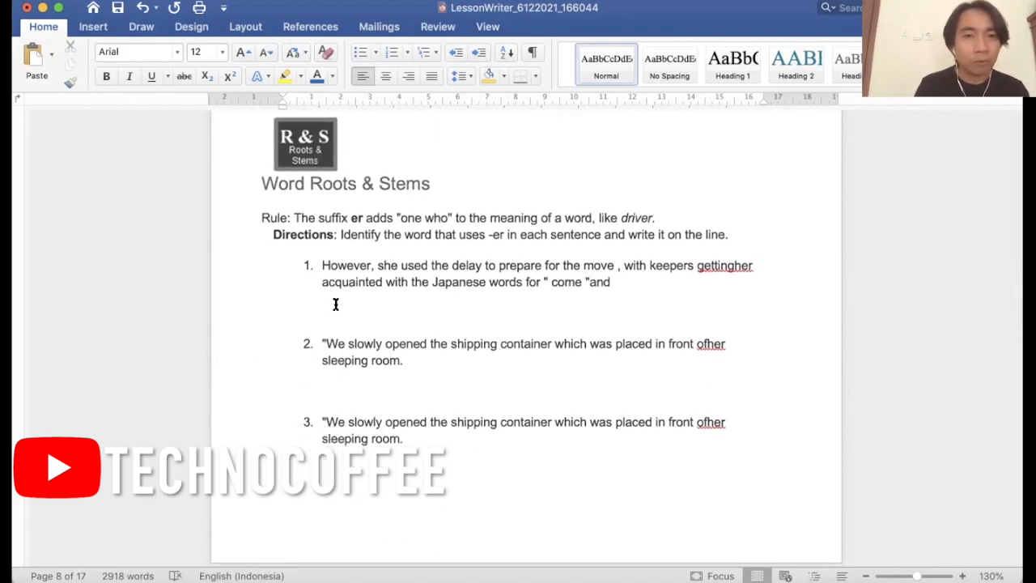
scroll(336, 304, "down", 18)
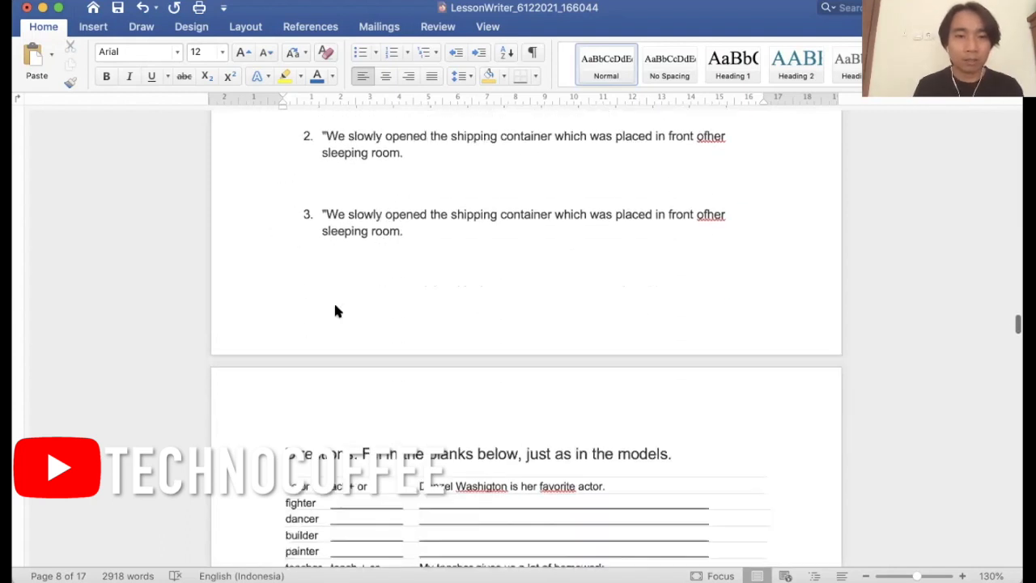
scroll(336, 305, "down", 3)
scroll(336, 304, "up", 8)
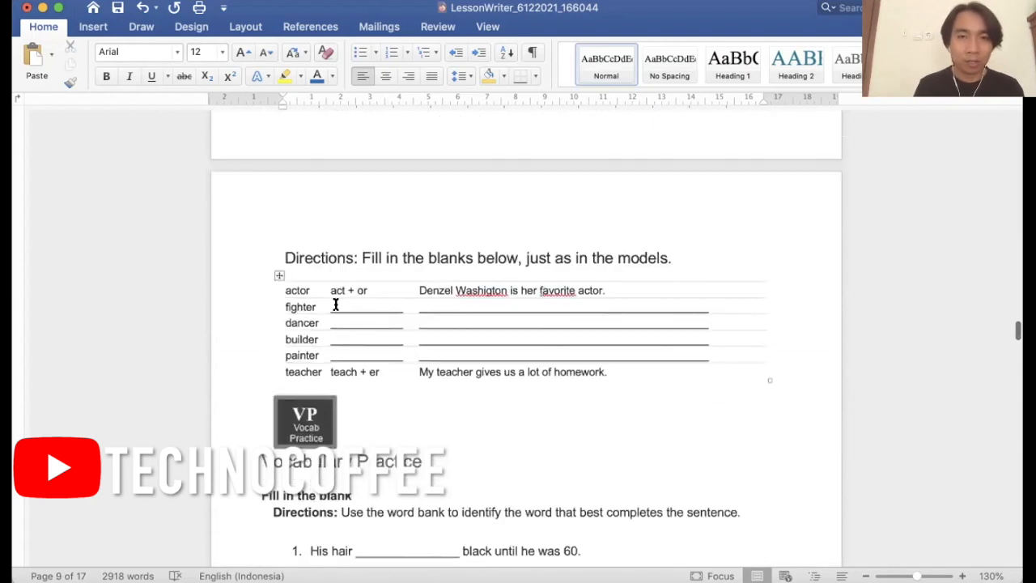
scroll(336, 305, "up", 3)
scroll(336, 304, "down", 8)
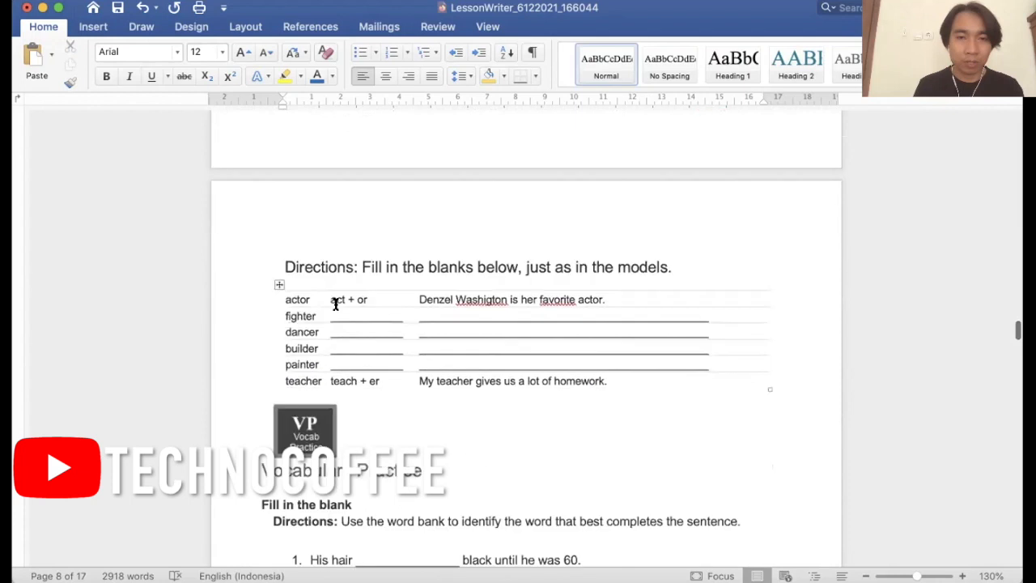
Look through the Vocabulary Practice exercises: fill in the blank, matching, and writing original sentences, up to the lesson plan heading.
scroll(336, 304, "down", 4)
scroll(336, 304, "down", 10)
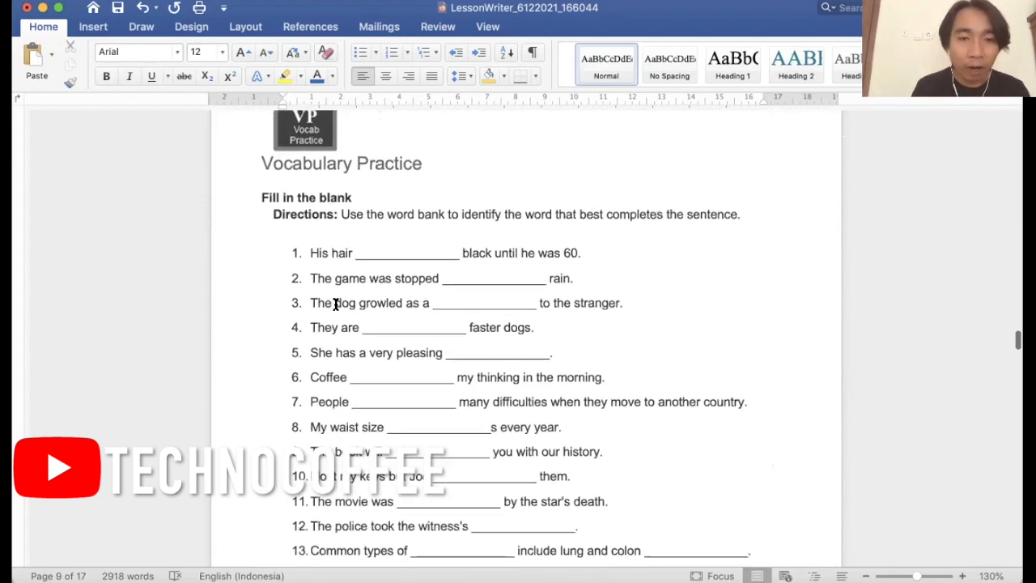
scroll(336, 305, "down", 20)
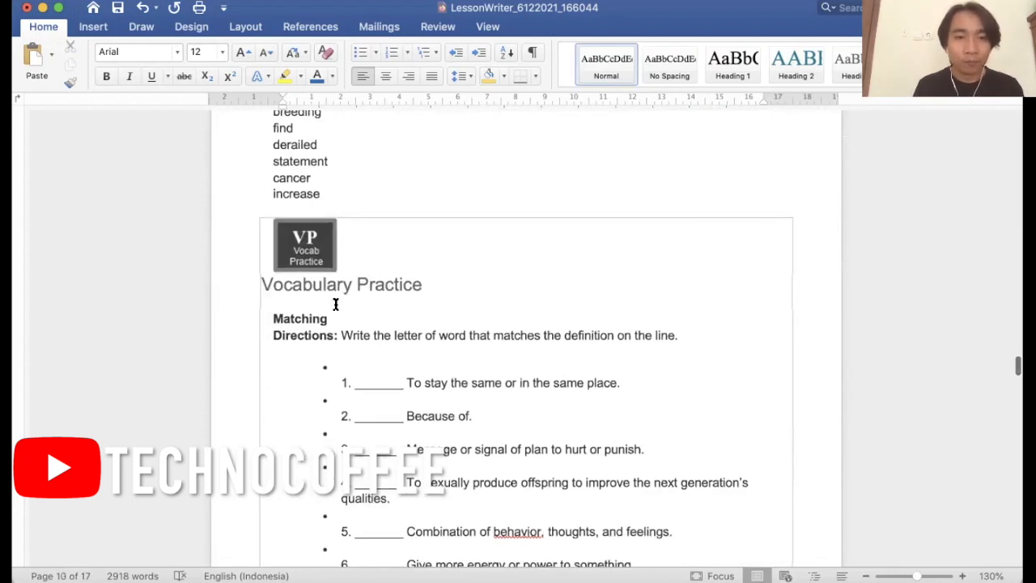
scroll(336, 305, "down", 20)
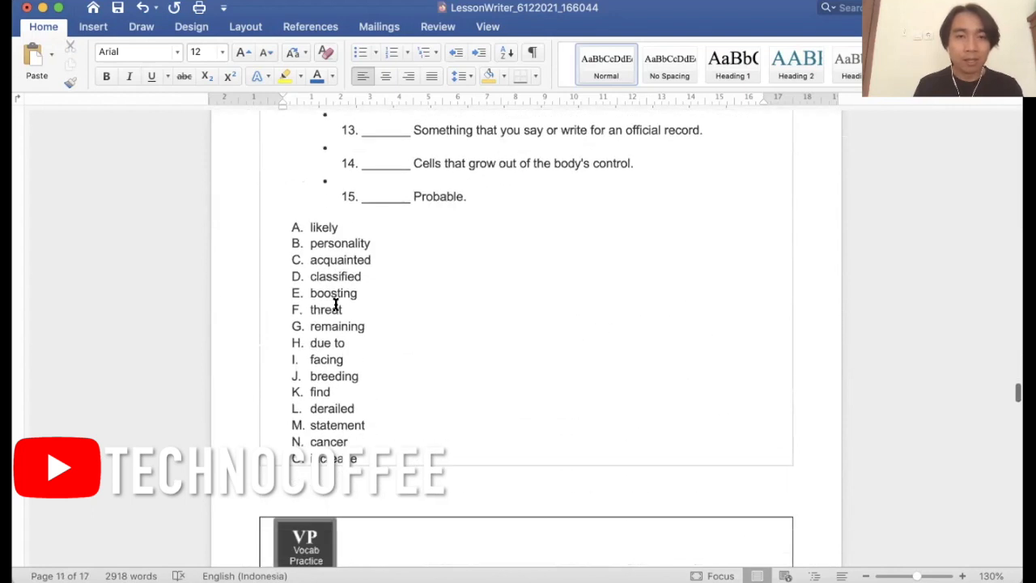
scroll(336, 305, "down", 5)
scroll(336, 306, "down", 7)
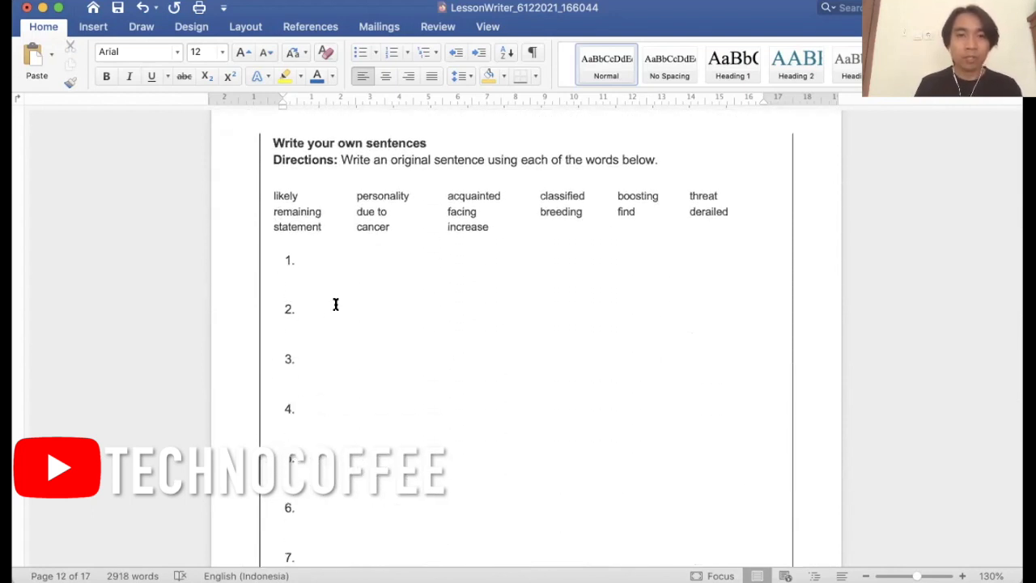
scroll(336, 305, "up", 2)
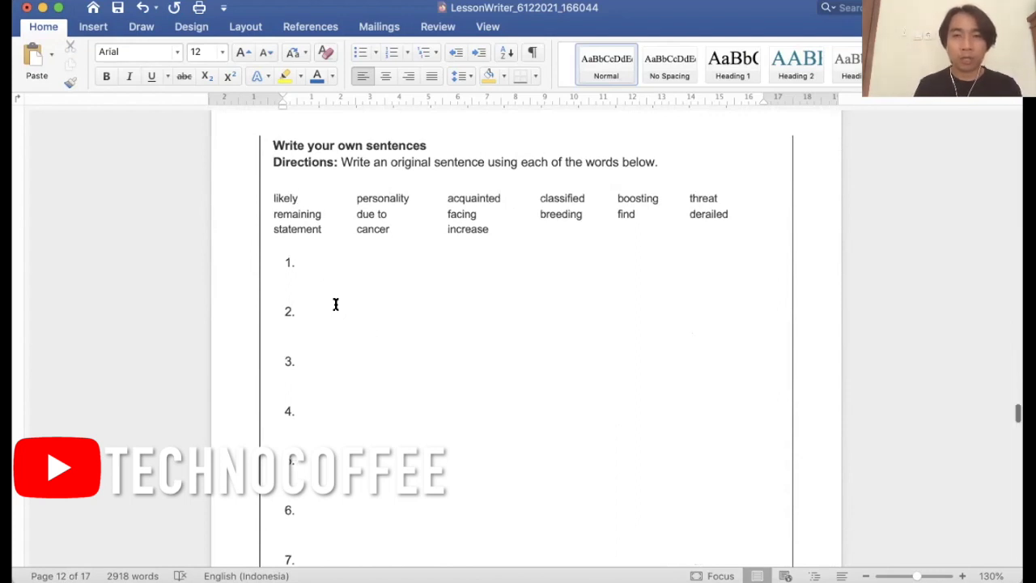
scroll(336, 305, "down", 20)
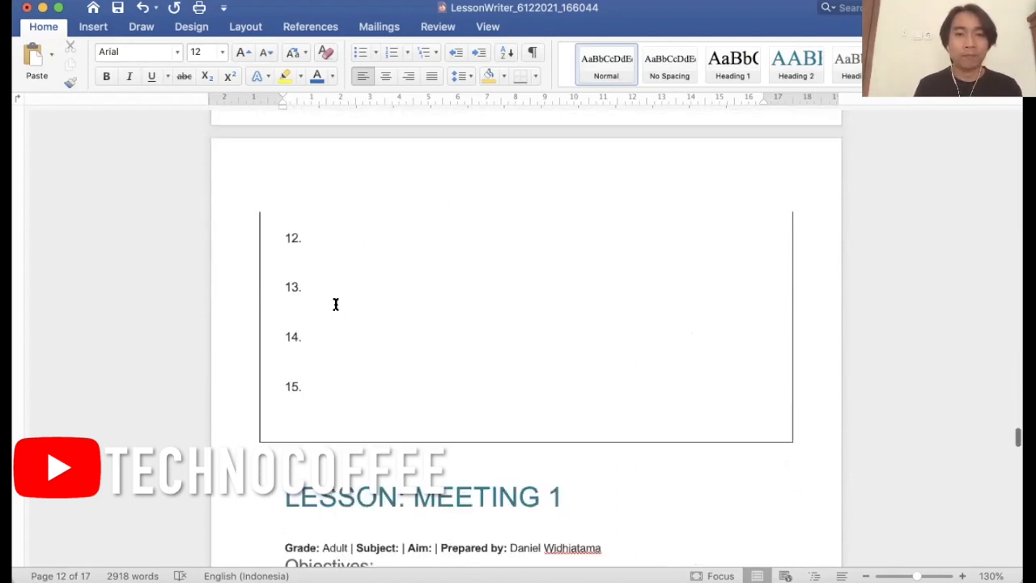